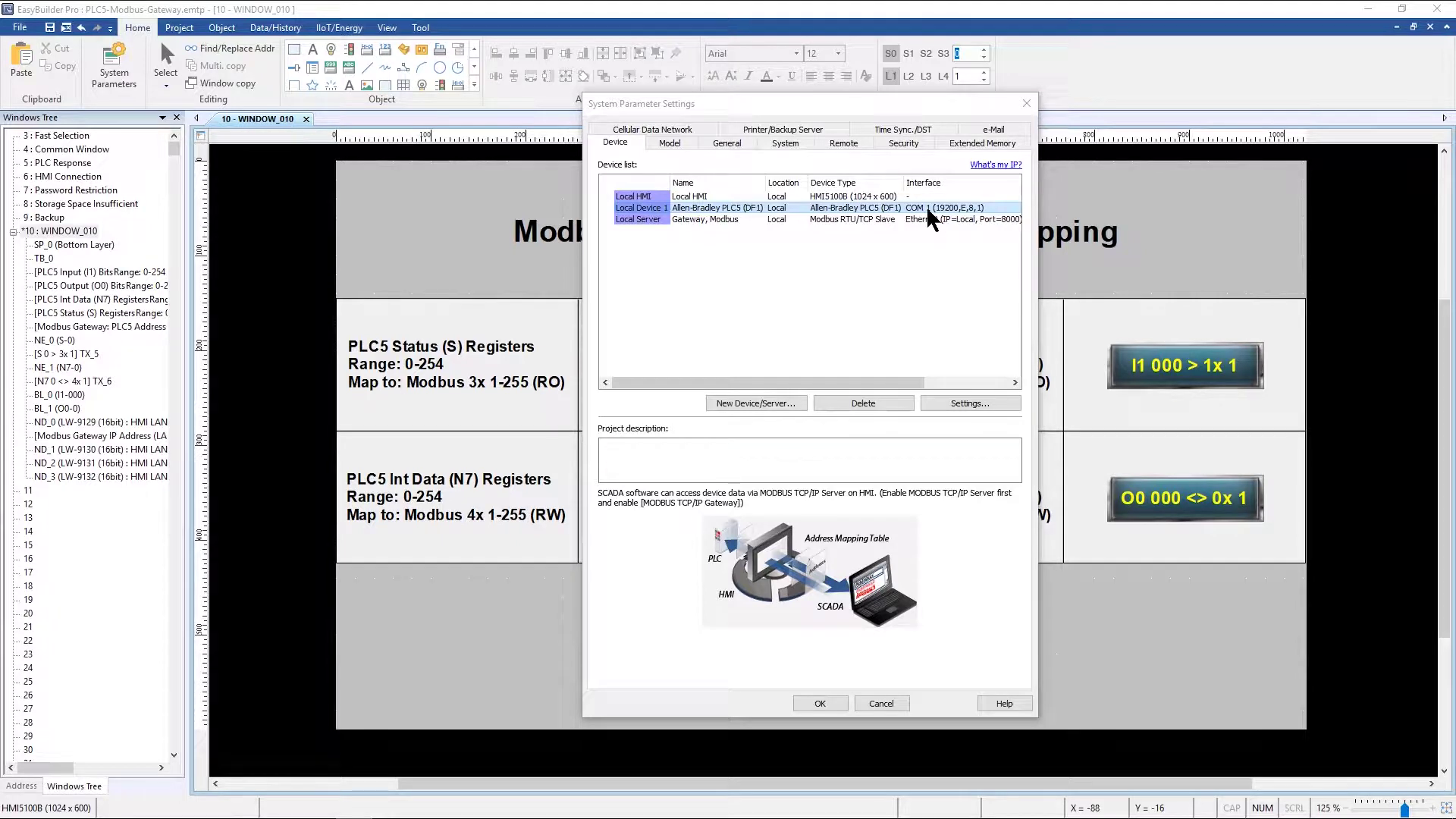
Select the Gateway, Modbus local server row in the System Parameters device list
left_click(737, 217)
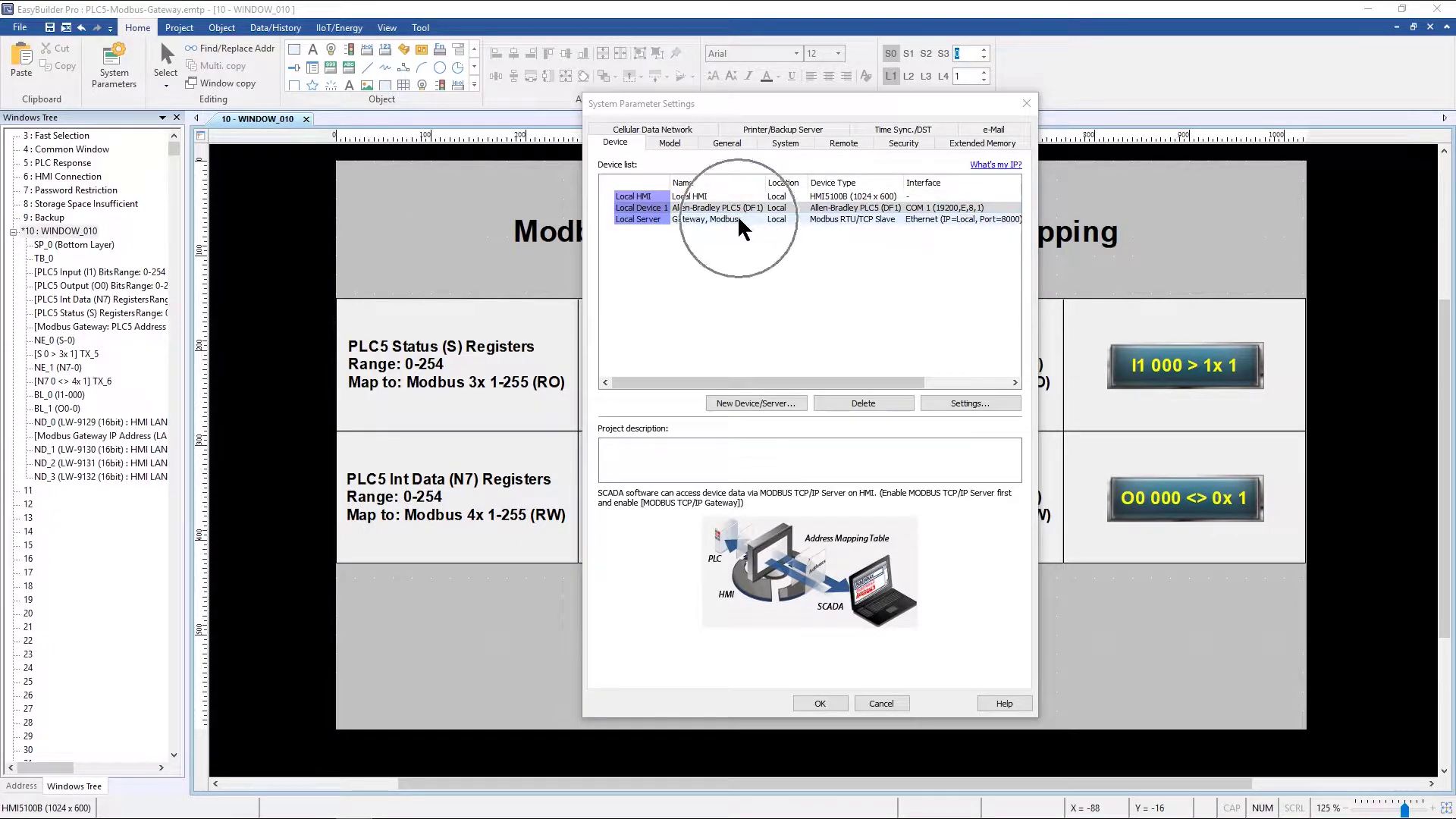
left_click(857, 220)
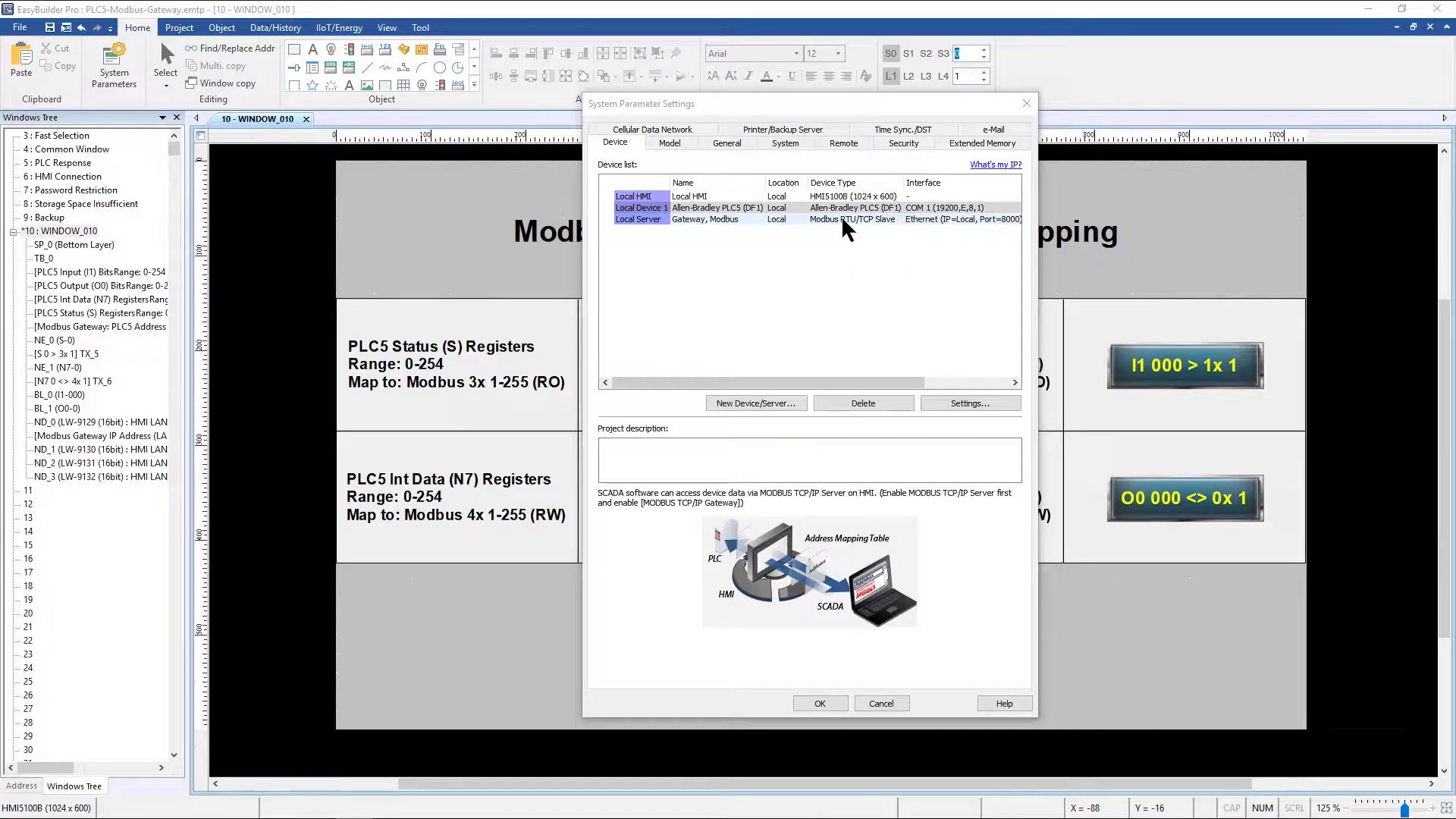
left_click(842, 218)
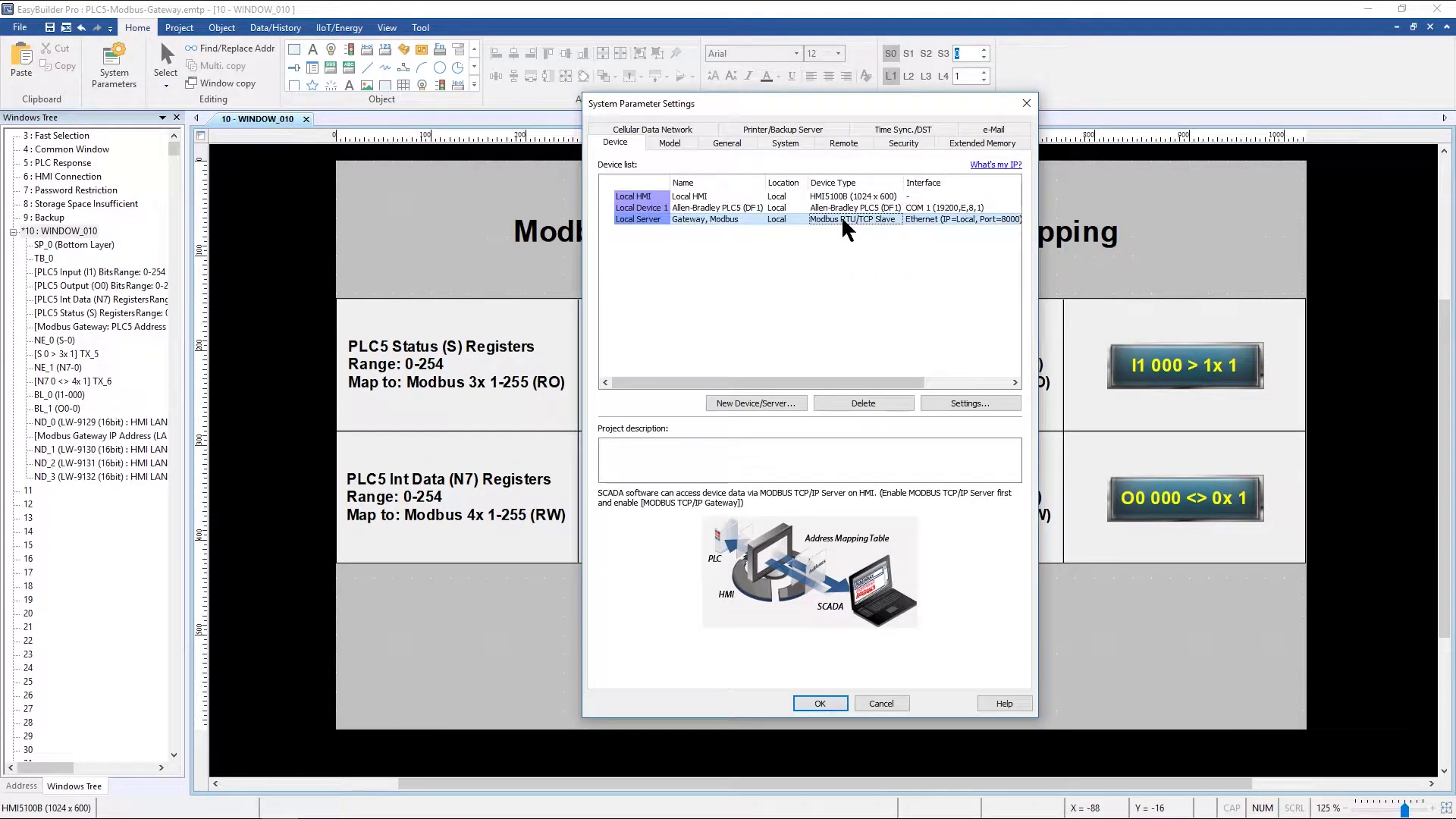
Open the Gateway, Modbus device settings with MODBUS TCP/IP Gateway Enable ticked, then view the PLC5-MB.png chart
double_click(844, 220)
left_click(860, 297)
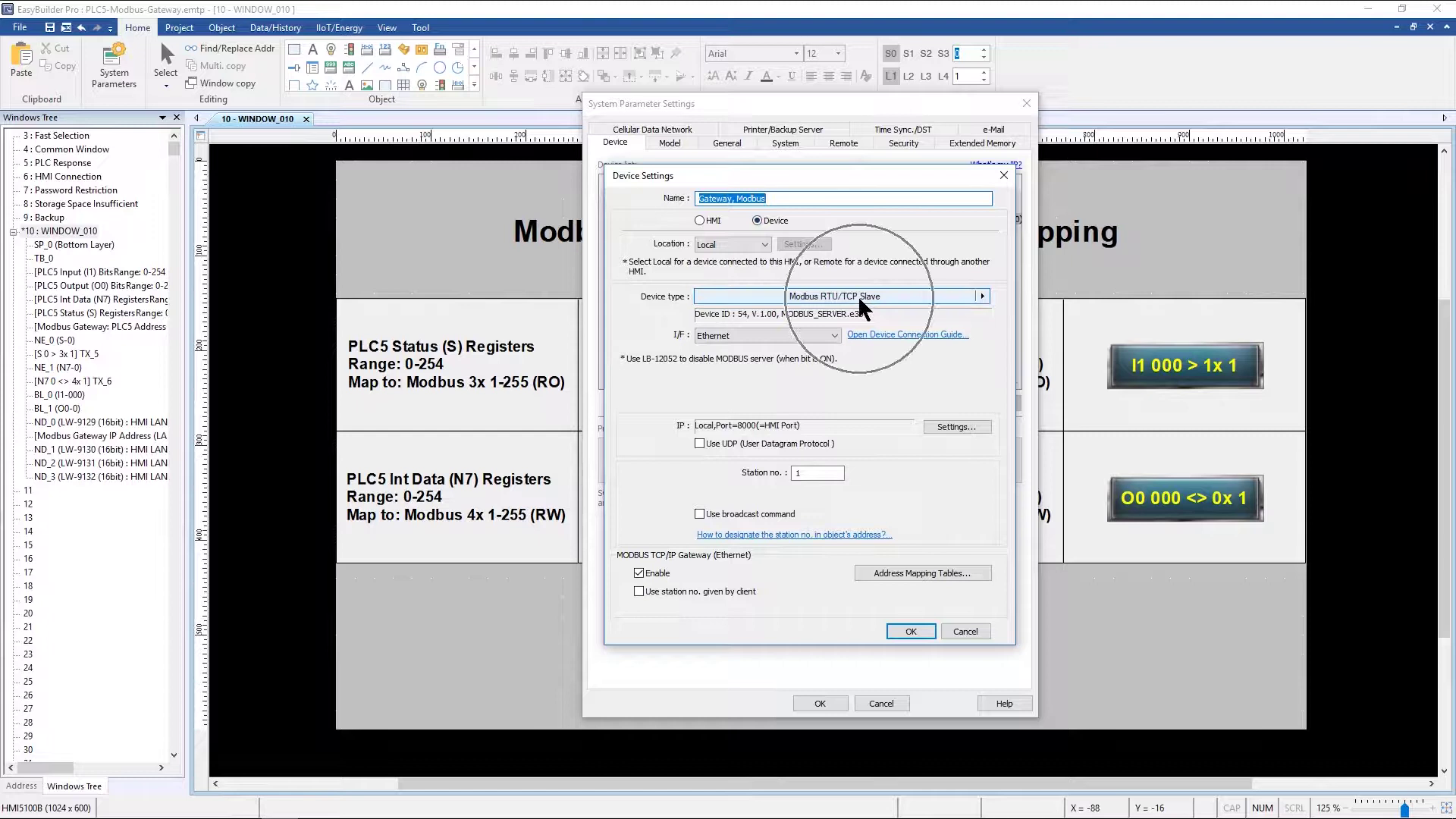
left_click(834, 336)
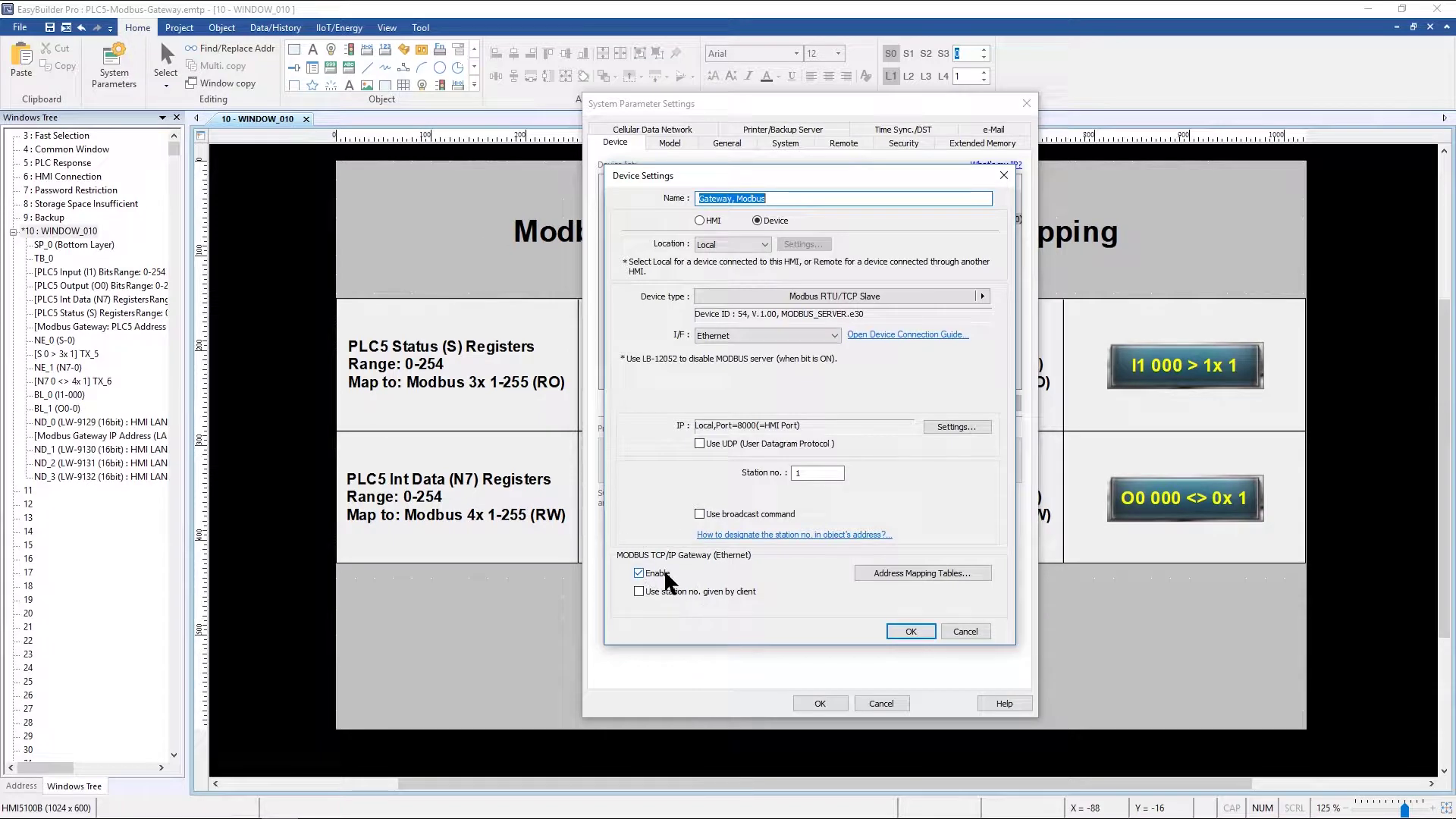
left_click(930, 573)
key("alt+Tab")
key("alt+Tab")
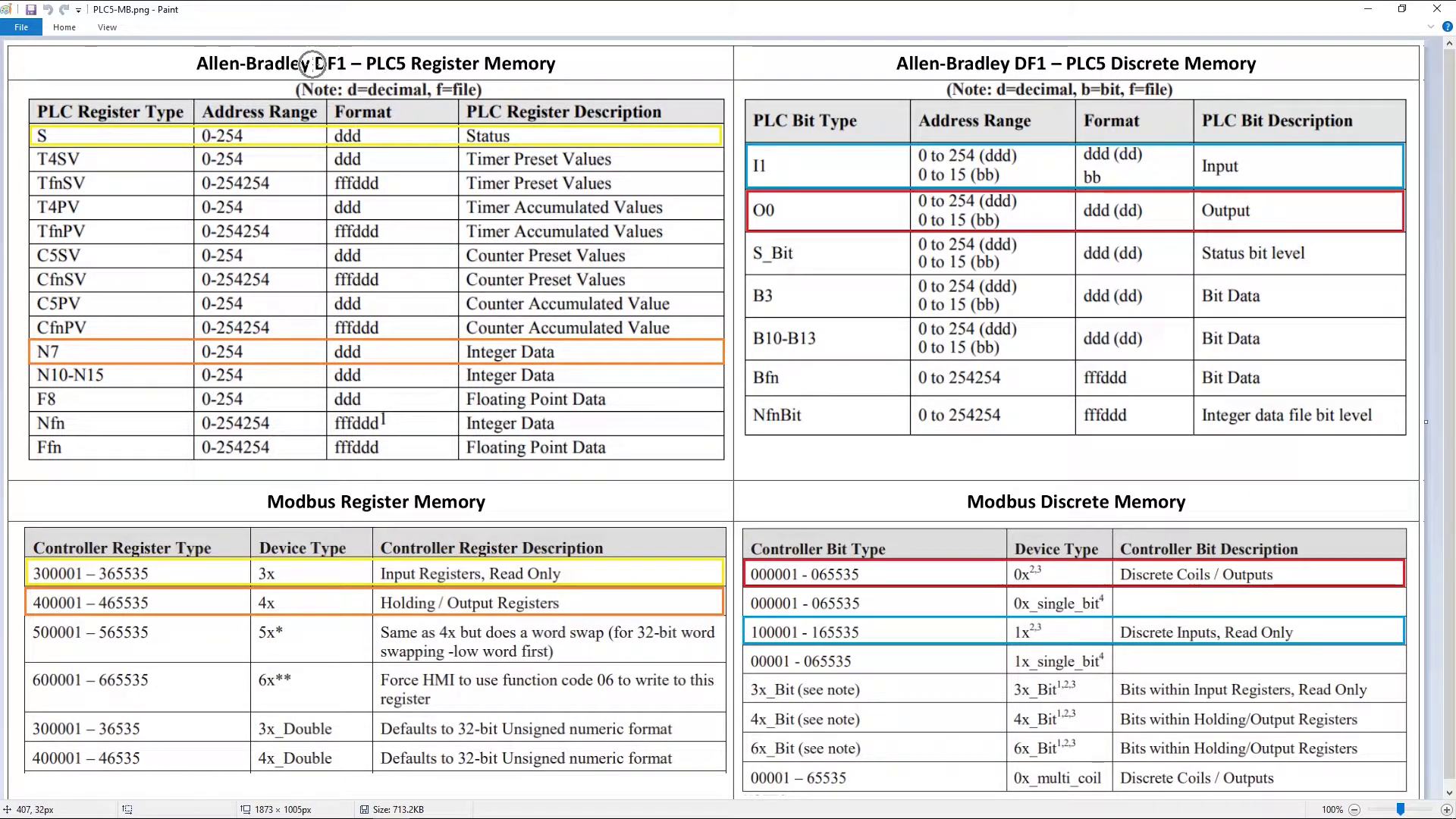
left_click(1154, 63)
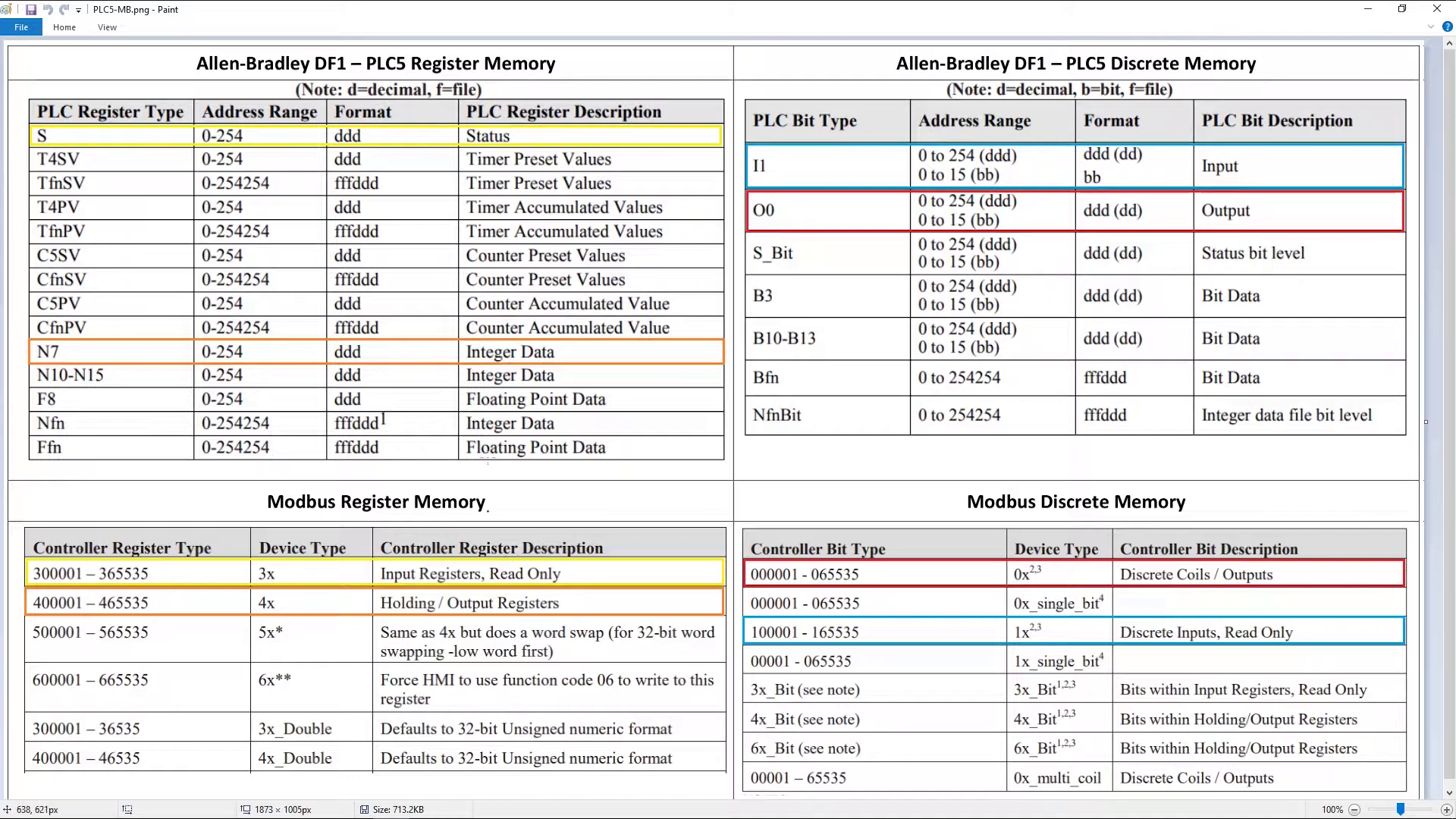
left_click(50, 132)
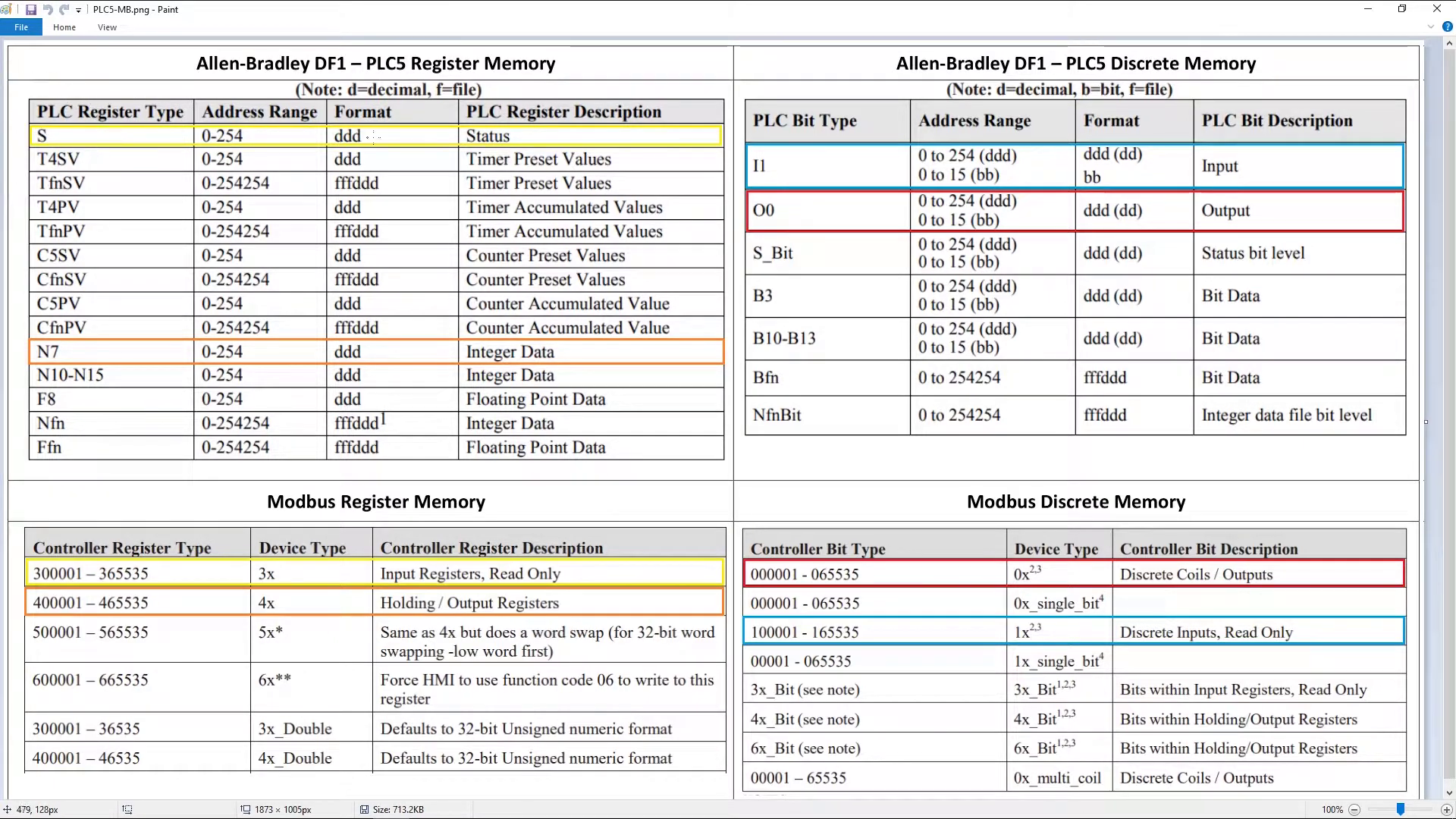
left_click(524, 138)
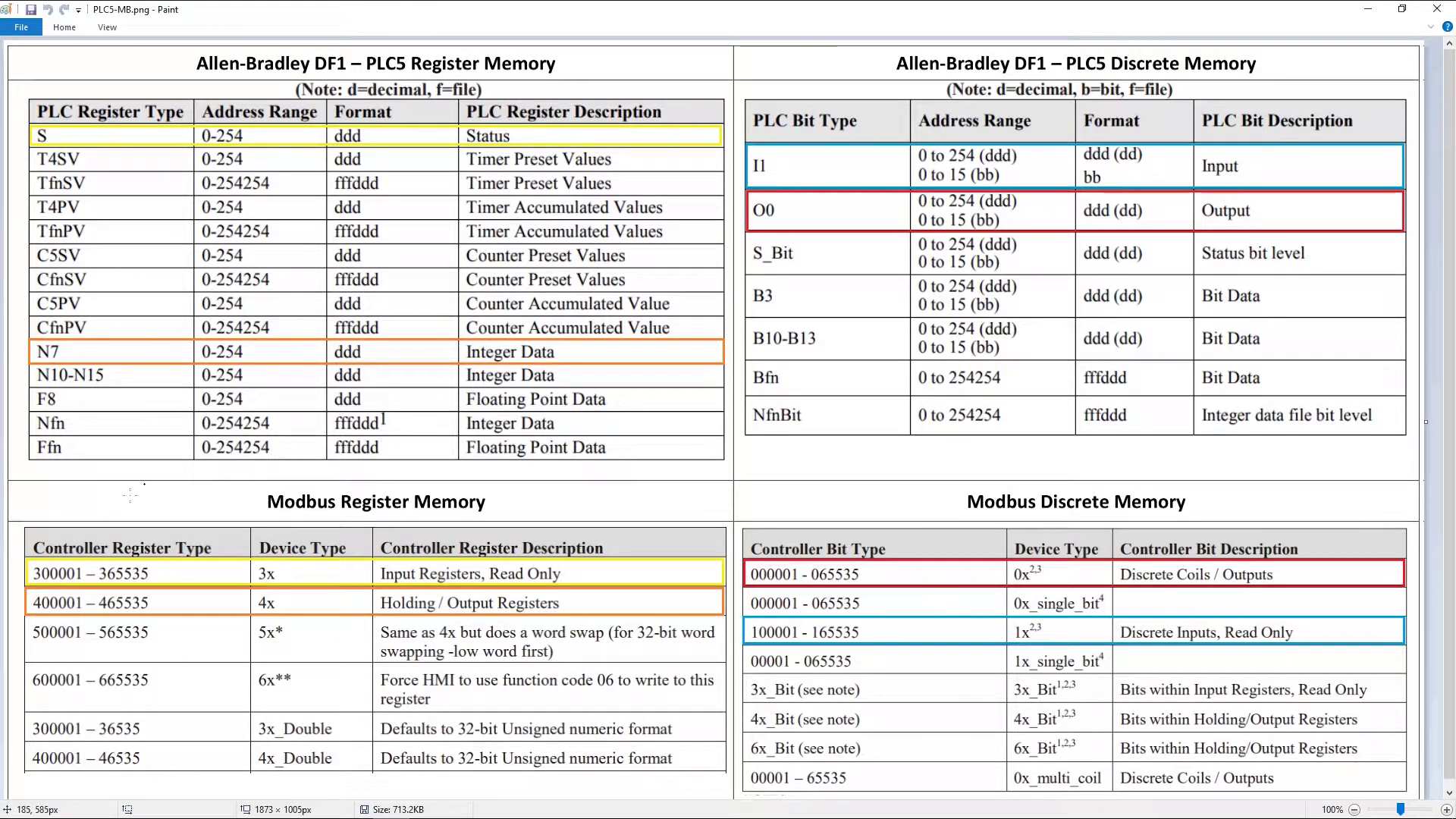
left_click(96, 563)
left_click(282, 574)
left_click(484, 565)
left_click(78, 350)
left_click(567, 354)
left_click(85, 606)
left_click(301, 600)
left_click(457, 603)
left_click(1267, 166)
left_click(860, 626)
left_click(1059, 634)
left_click(1206, 635)
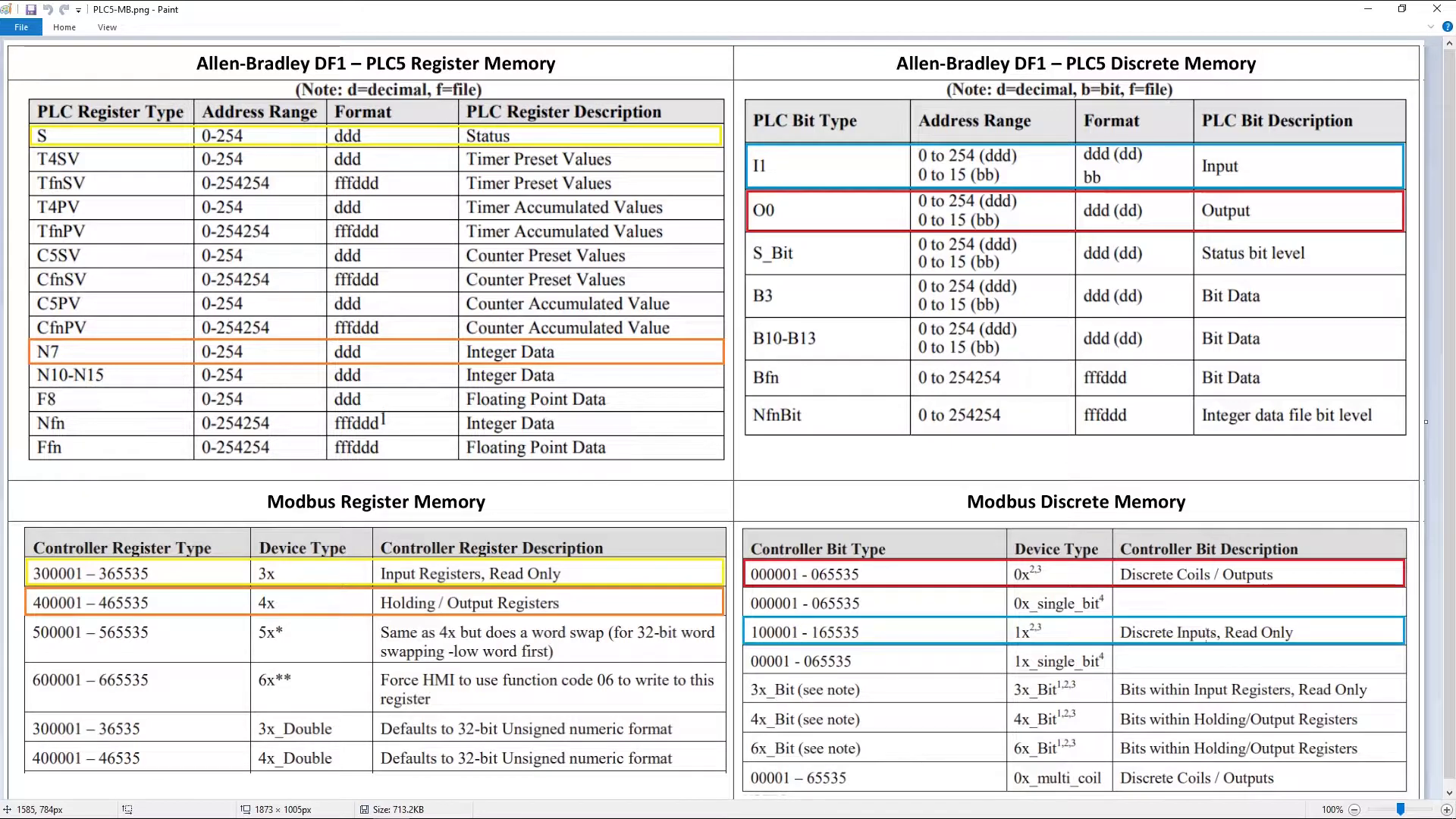
left_click(819, 209)
left_click(1230, 213)
left_click(849, 580)
left_click(1059, 570)
left_click(1222, 575)
key("alt+Tab")
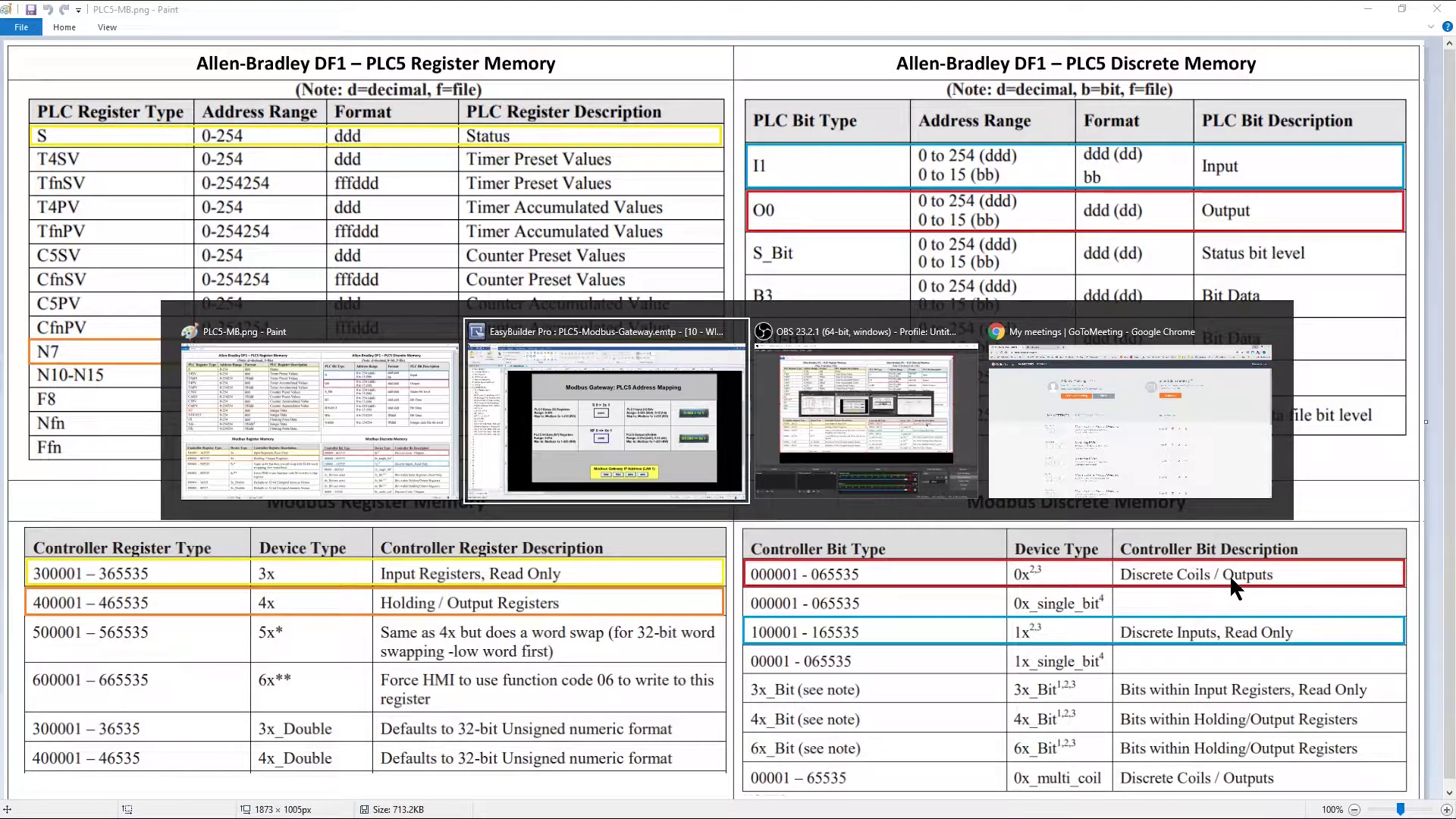
key("Tab")
key("shift+Tab")
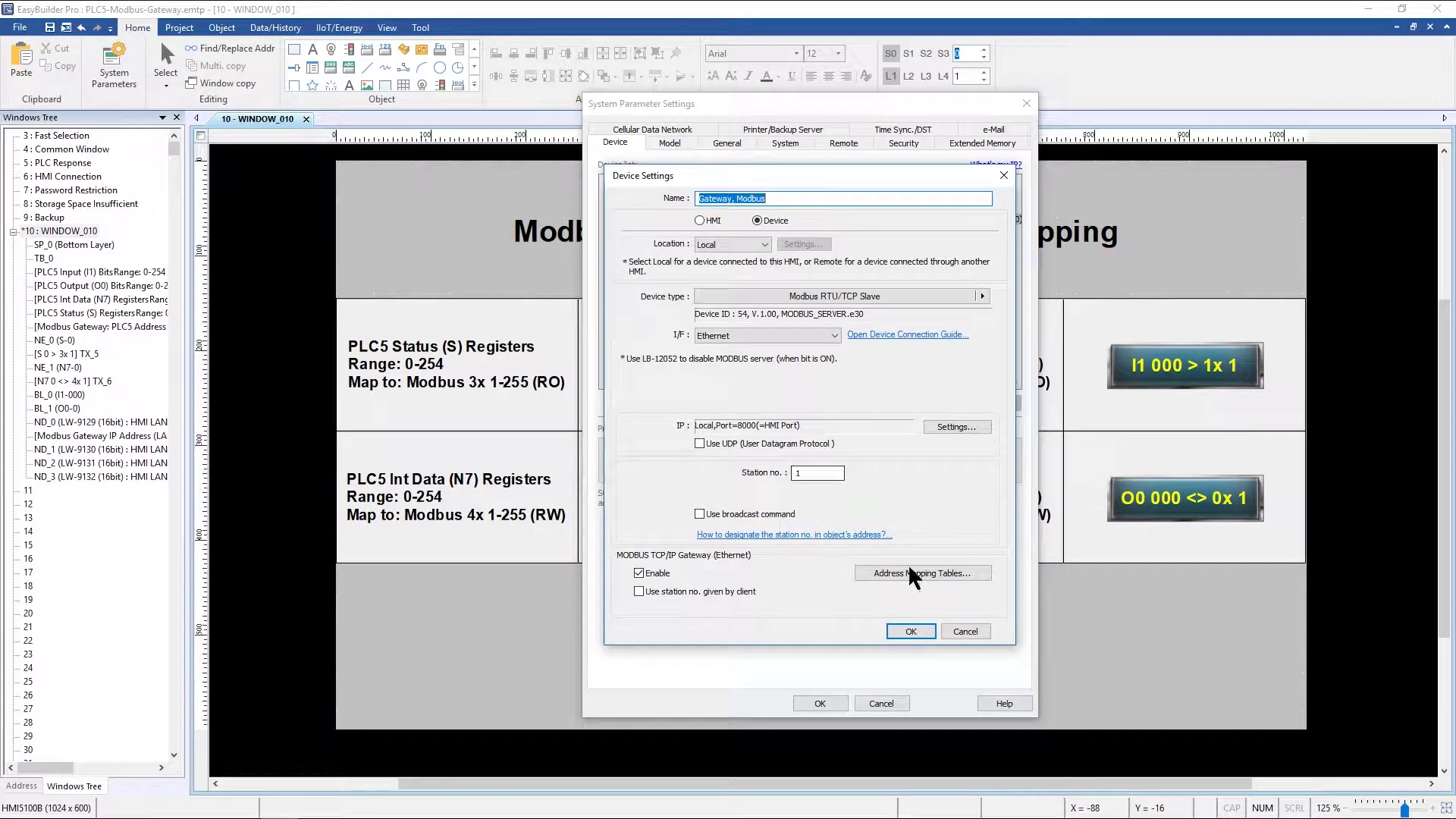
Open the gateway's Address Mapping Table listing the S, N7, I1 and O0 mappings
key("Tab")
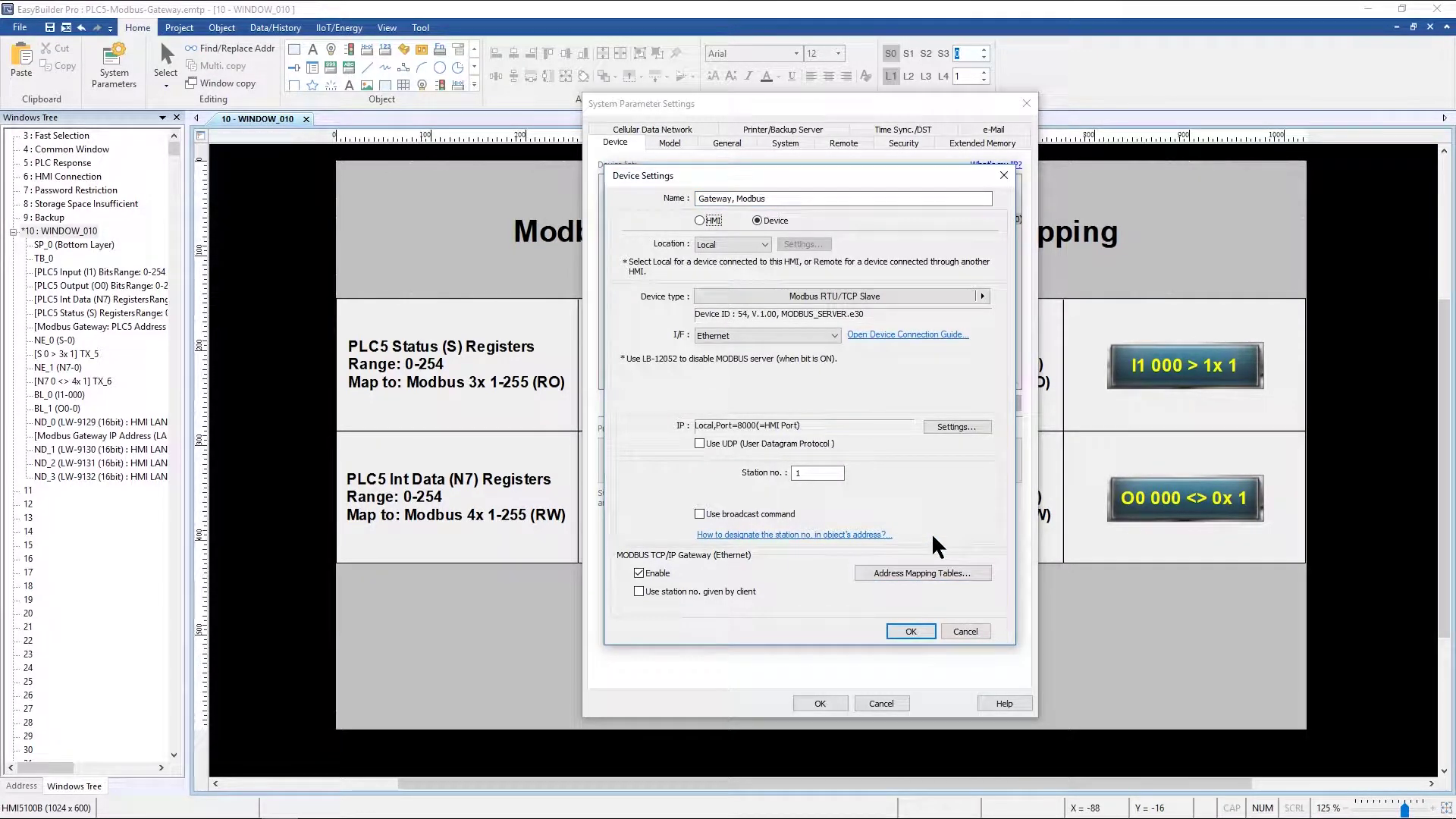
left_click(950, 571)
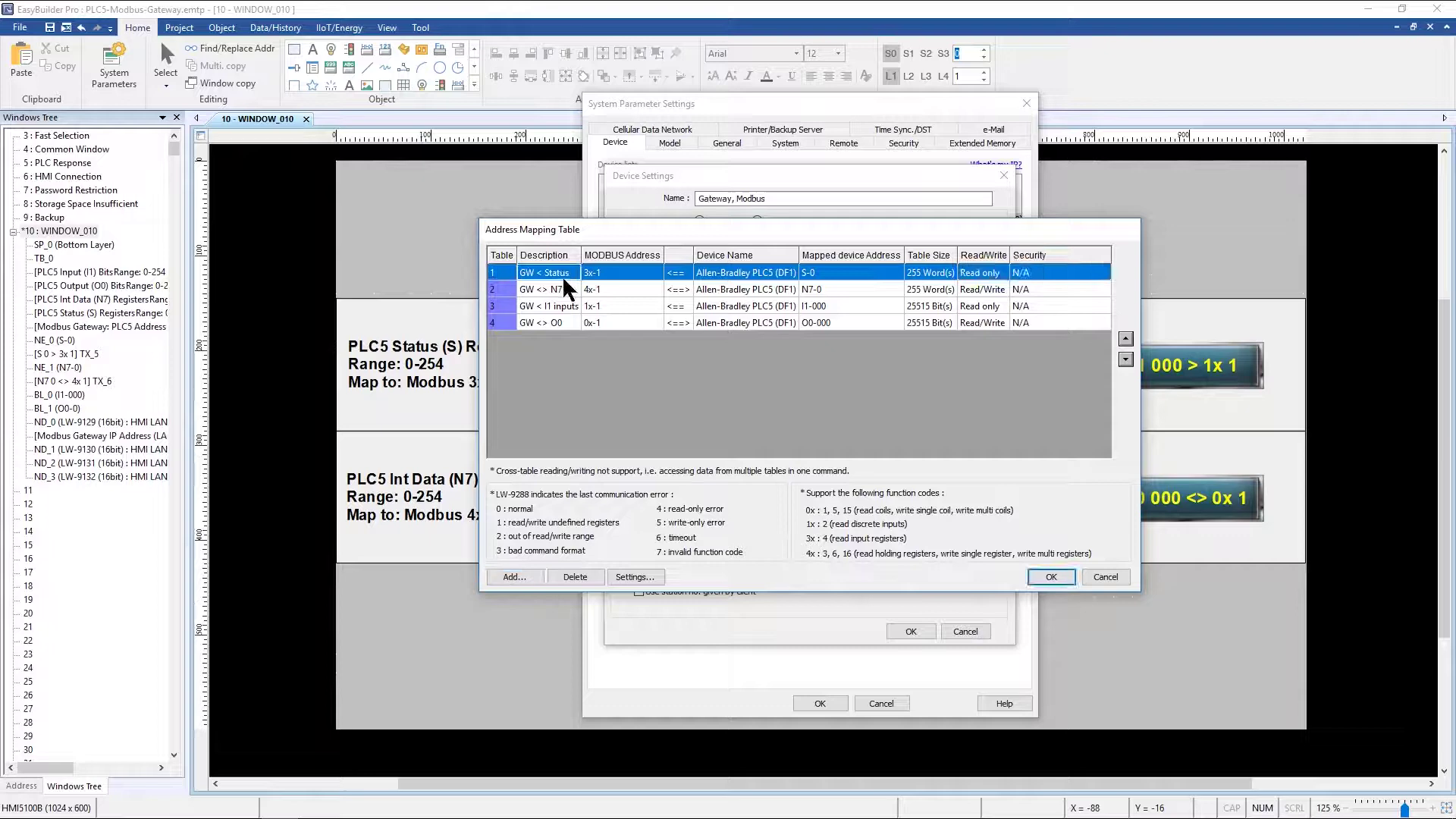
Confirm GW < Status as read-only, Modbus 3x 1 from PLC5 S 0, 255 words
left_click(636, 577)
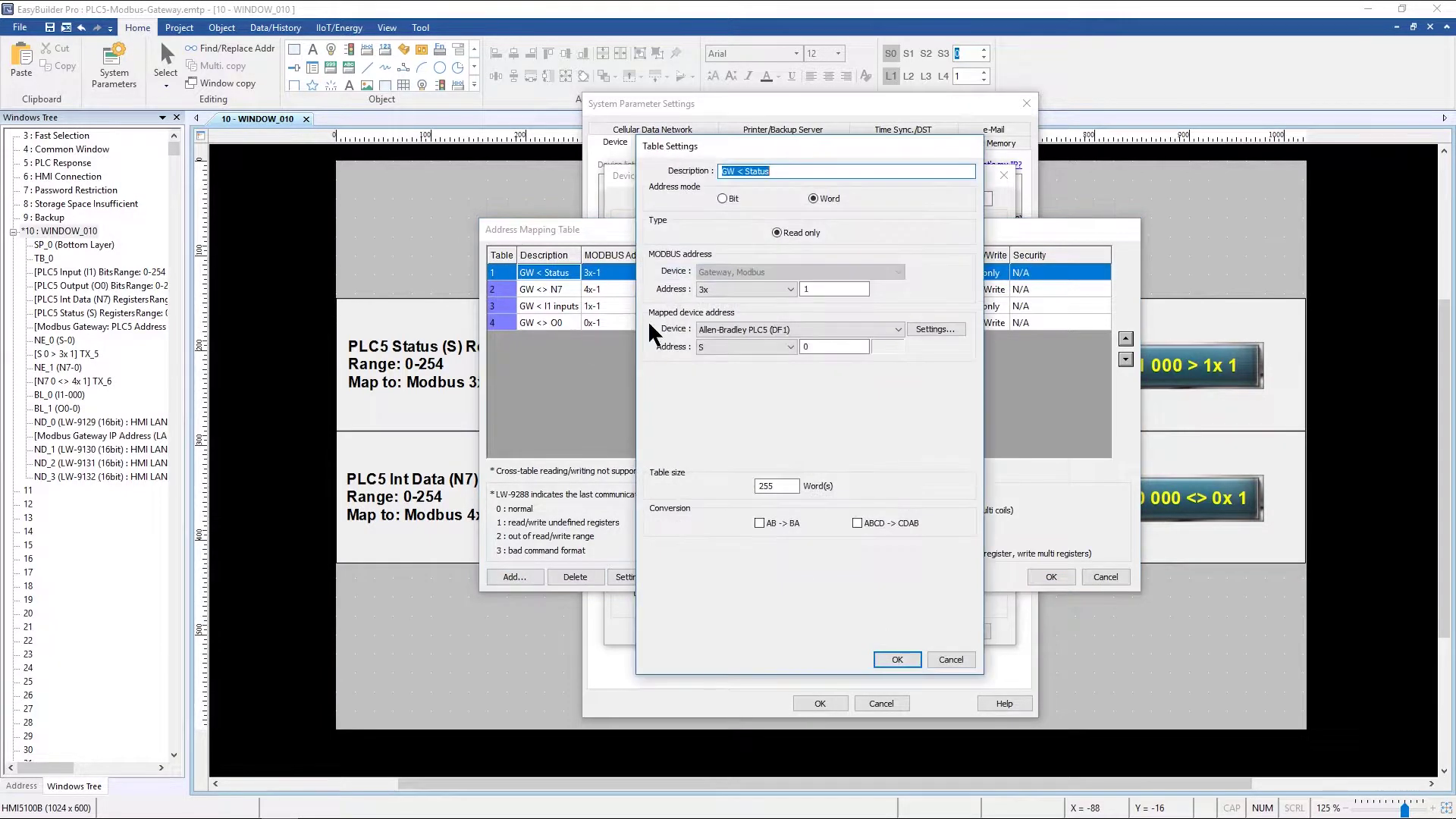
left_click(784, 171)
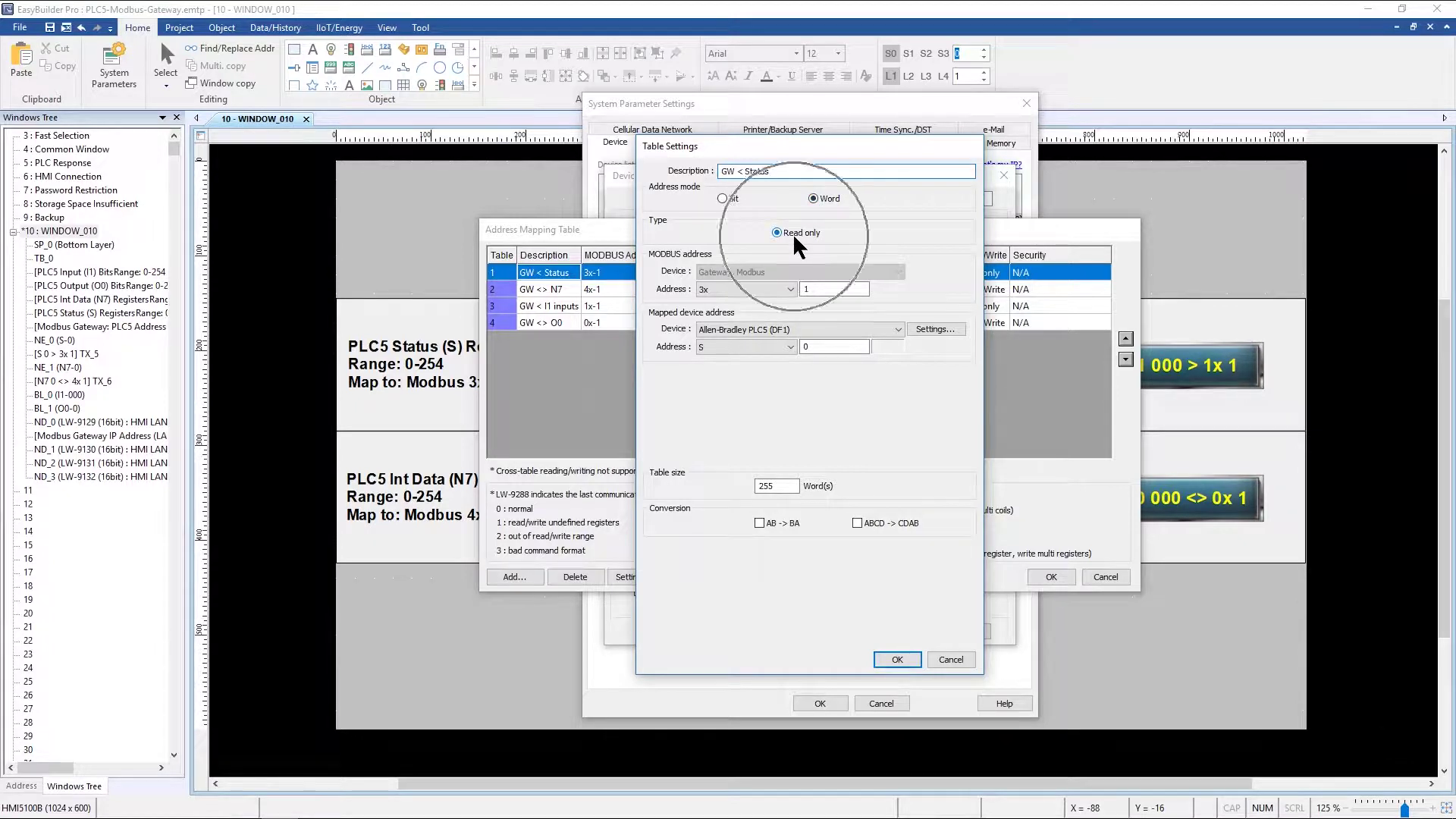
left_click(791, 289)
left_click(790, 289)
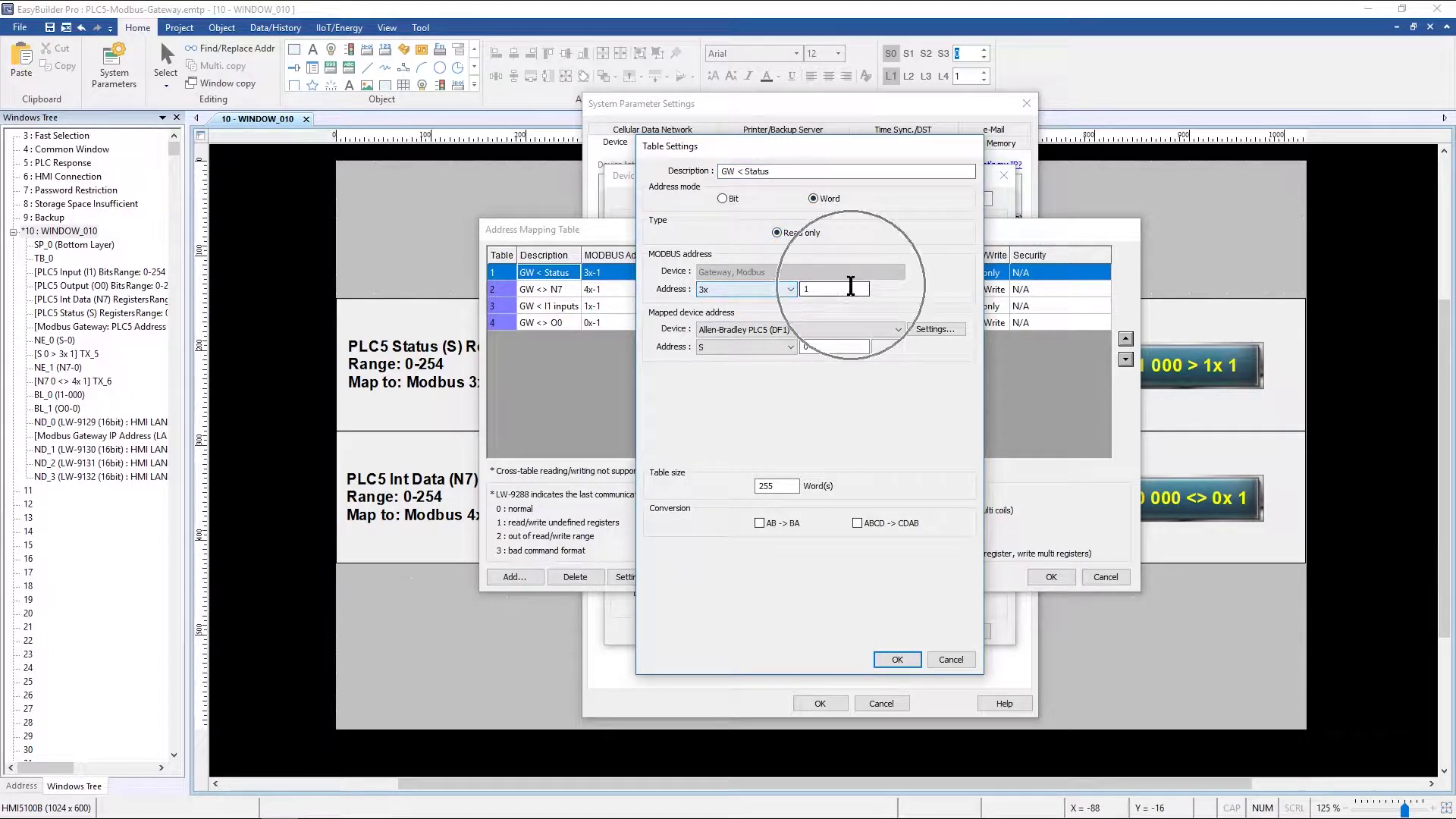
left_click(789, 346)
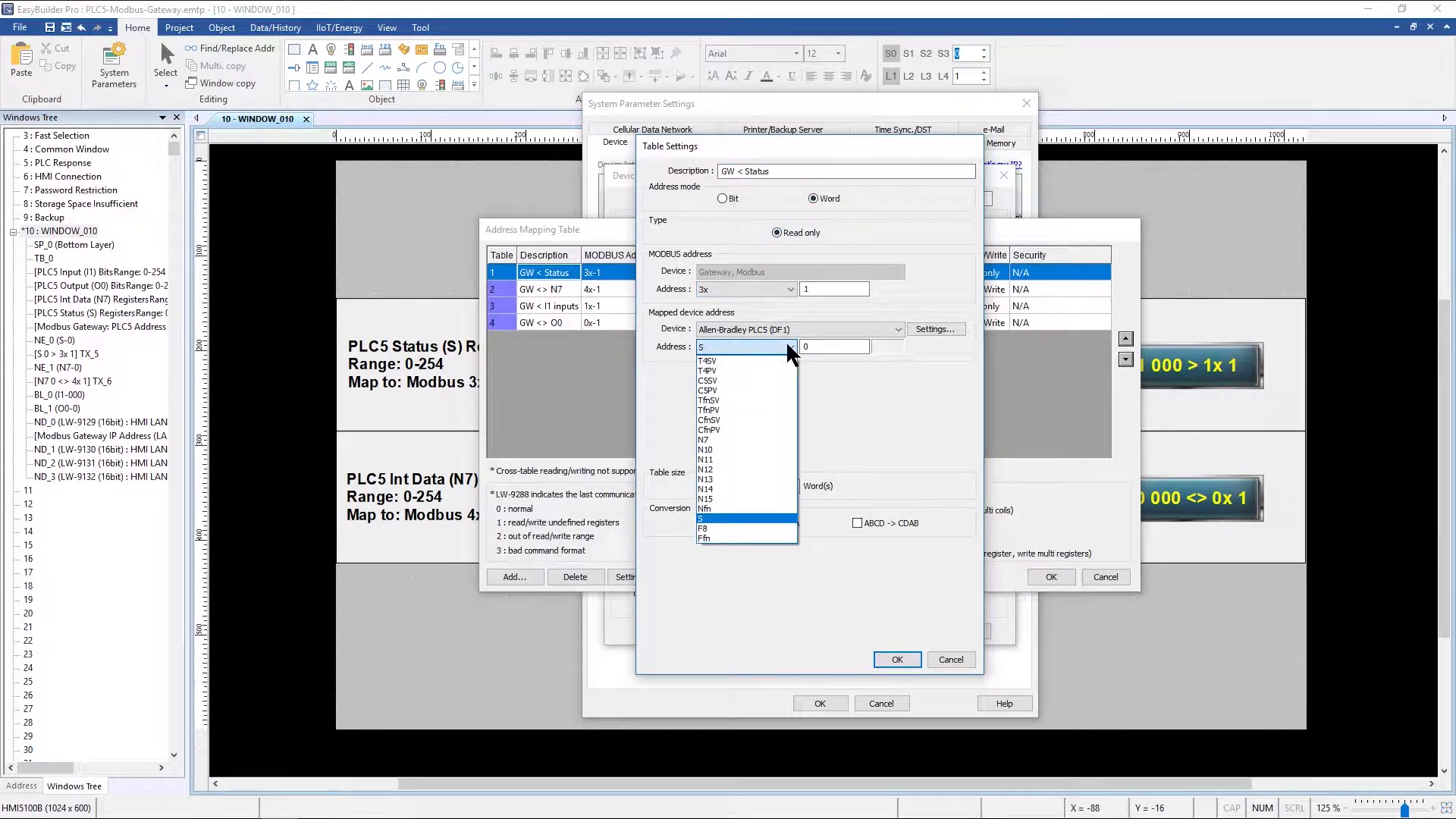
left_click(785, 340)
left_click(835, 347)
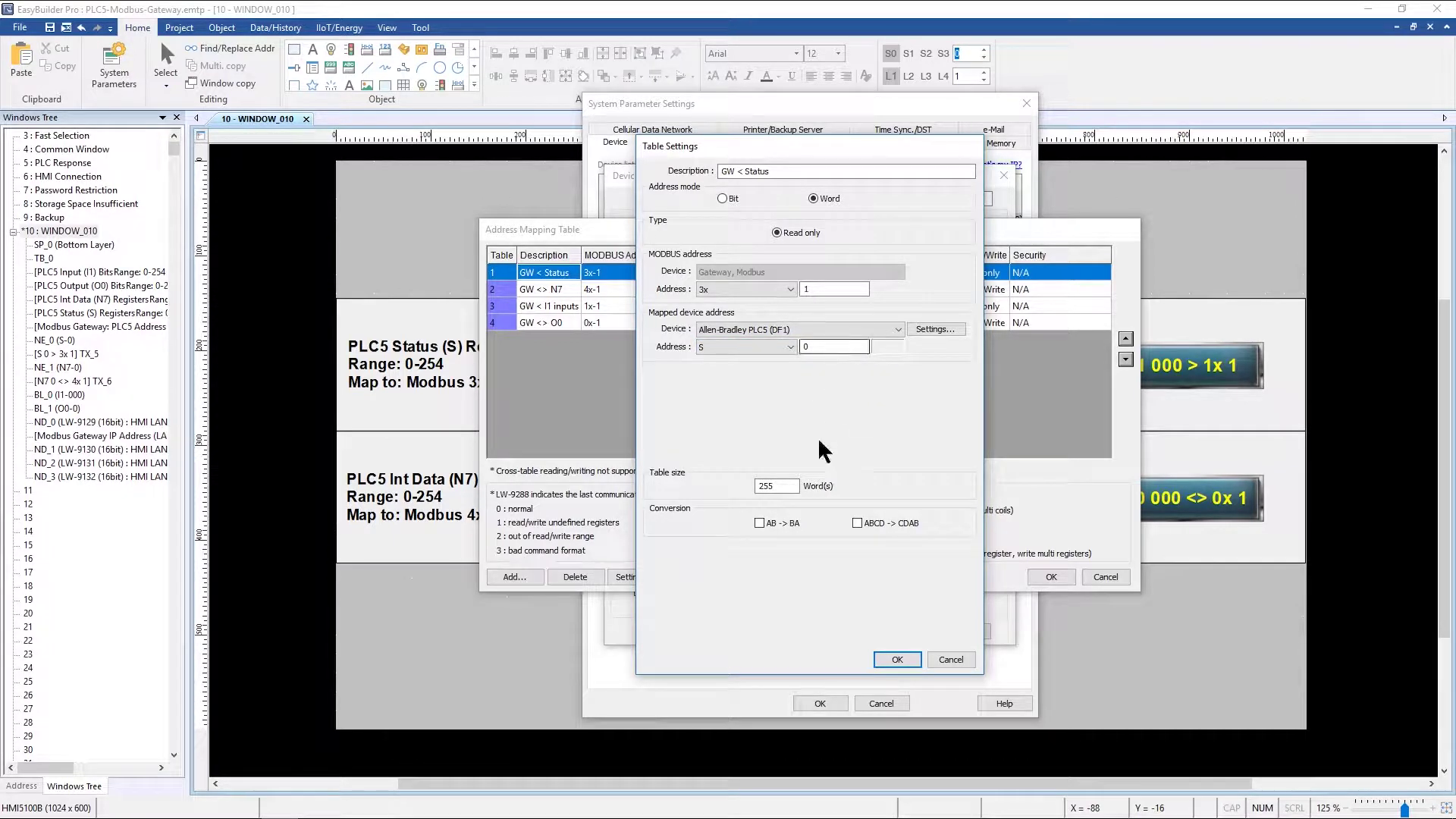
left_click(784, 486)
left_click(886, 654)
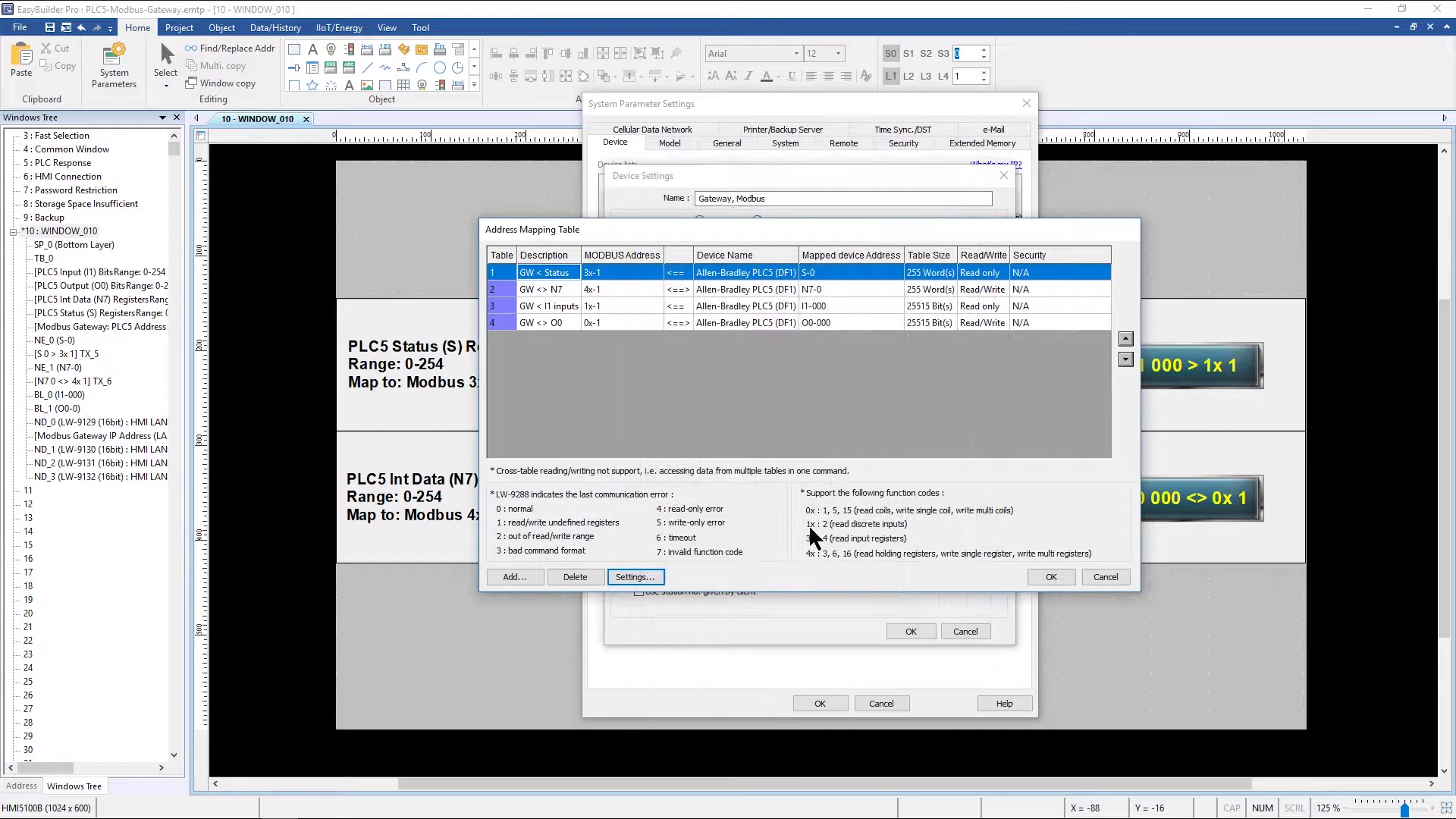
left_click(562, 288)
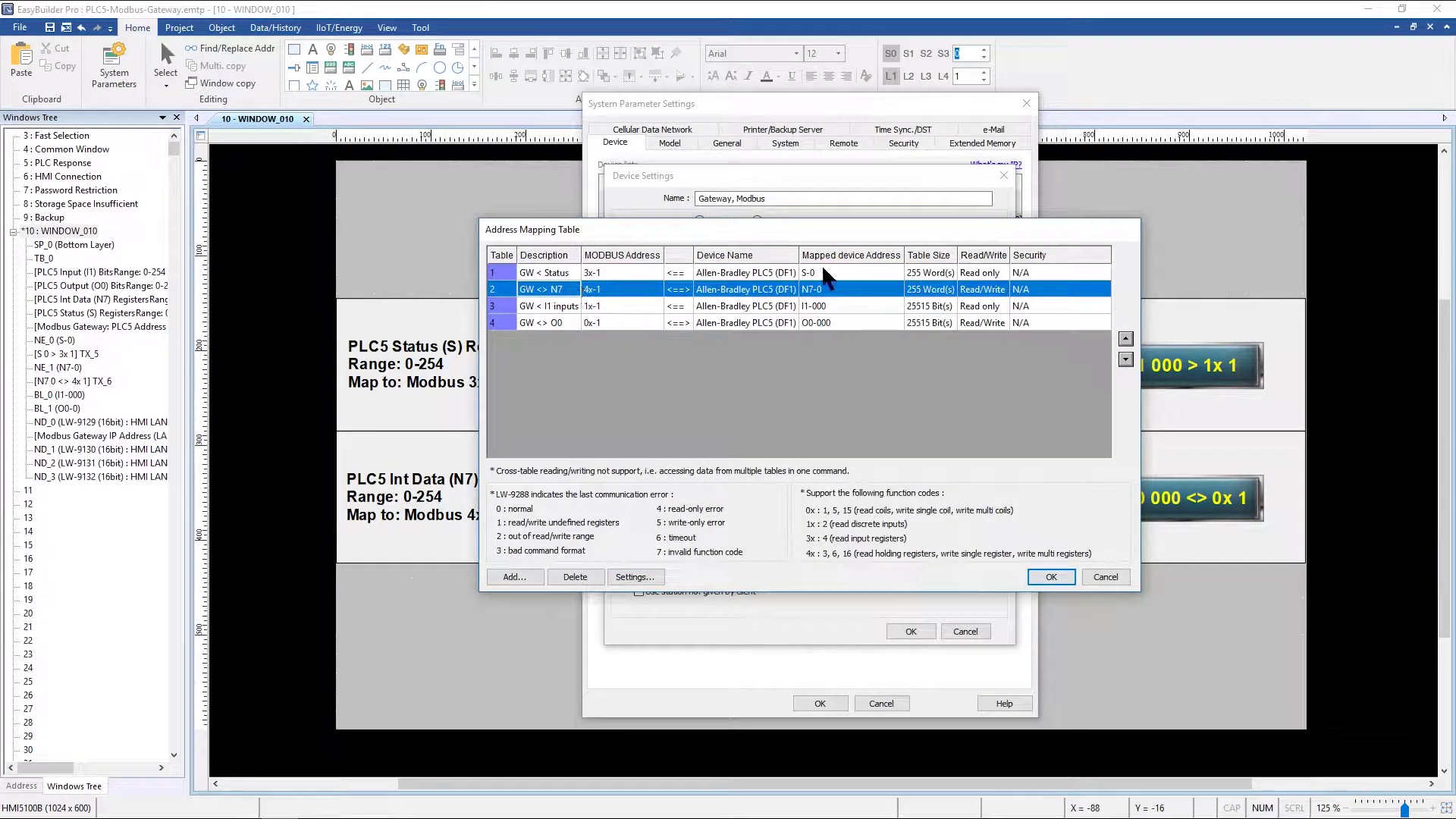
left_click(565, 289)
left_click(622, 575)
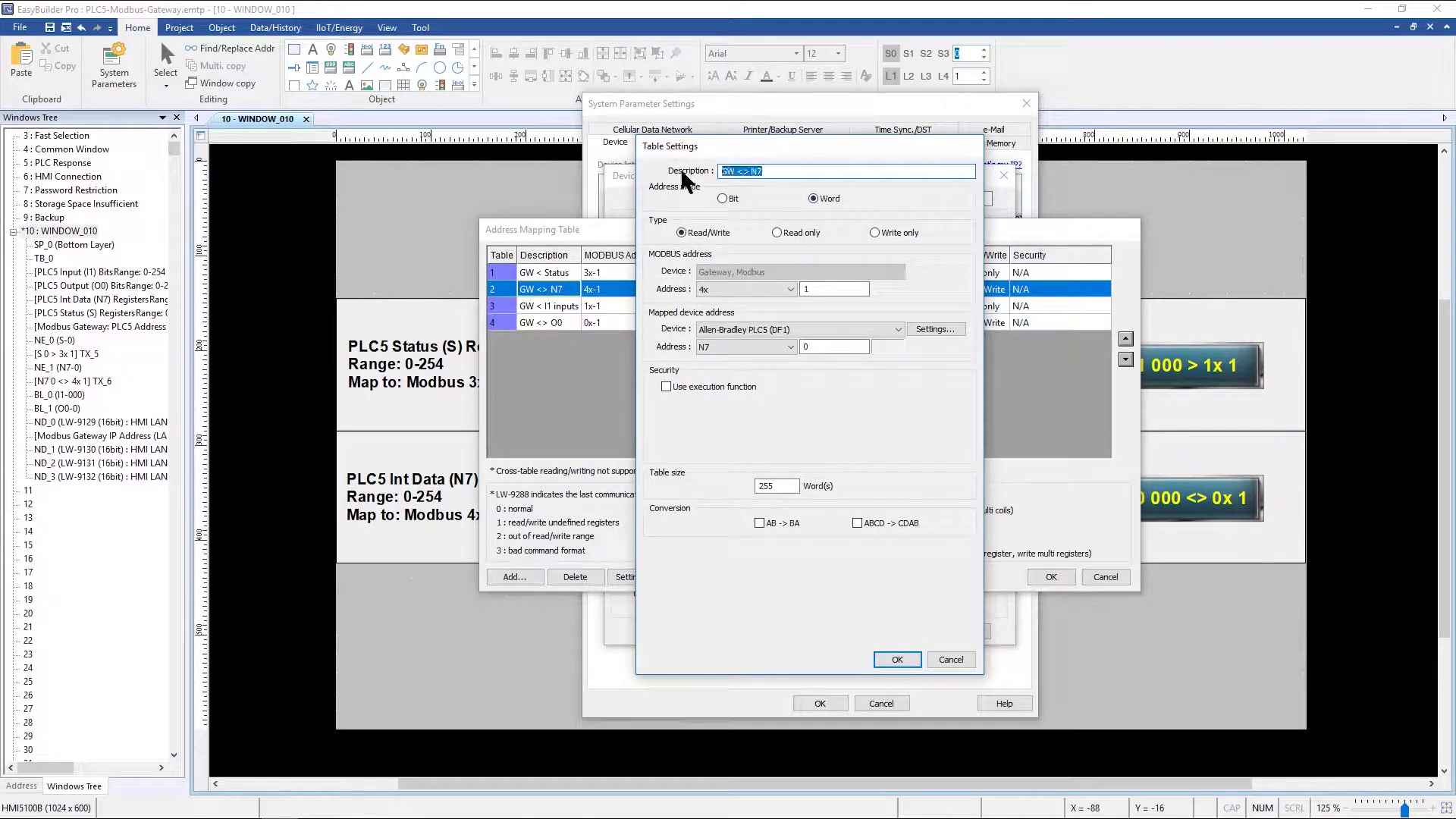
left_click(829, 196)
left_click(789, 289)
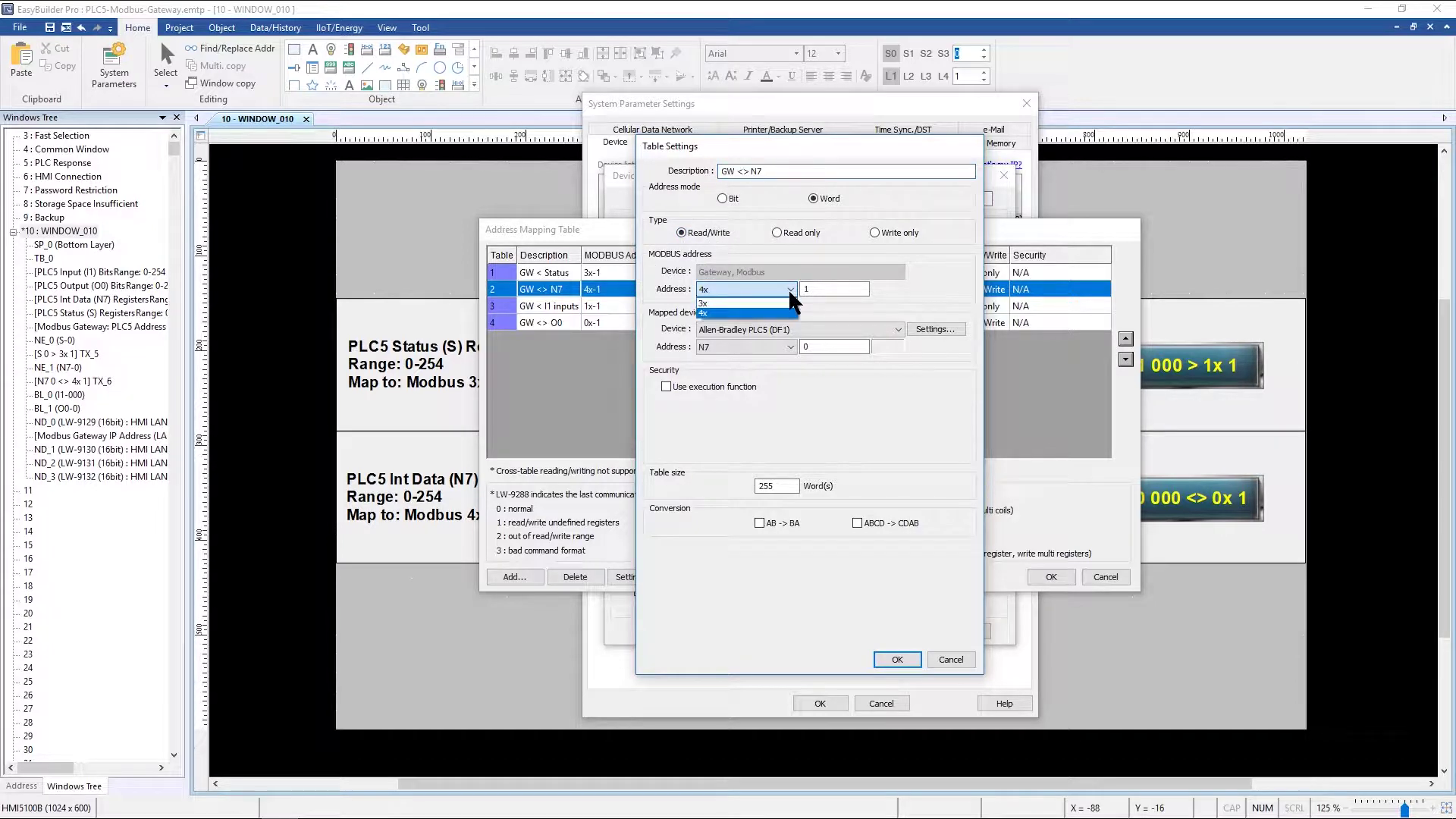
left_click(789, 289)
left_click(789, 347)
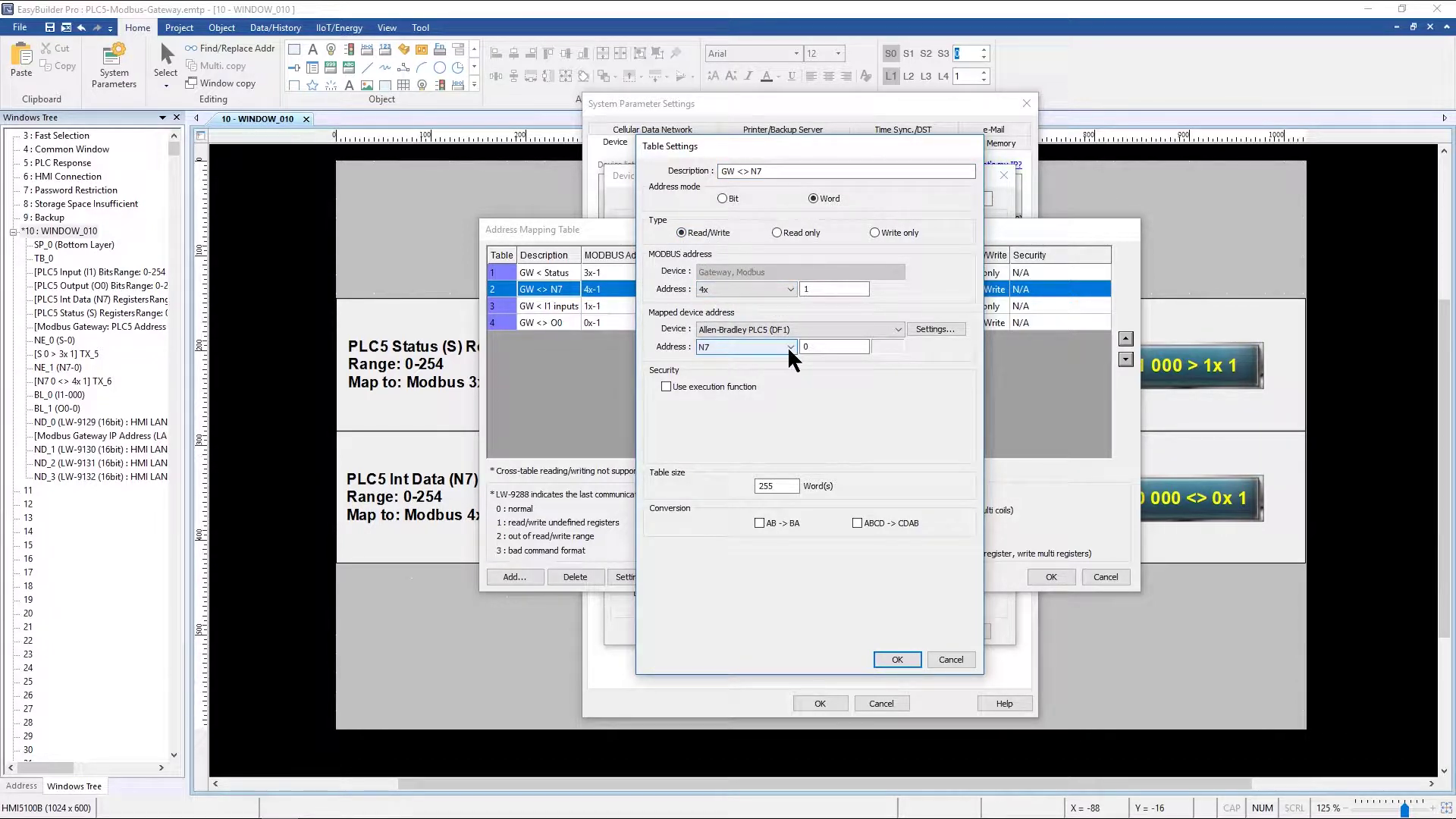
left_click(790, 347)
left_click(790, 348)
left_click(817, 347)
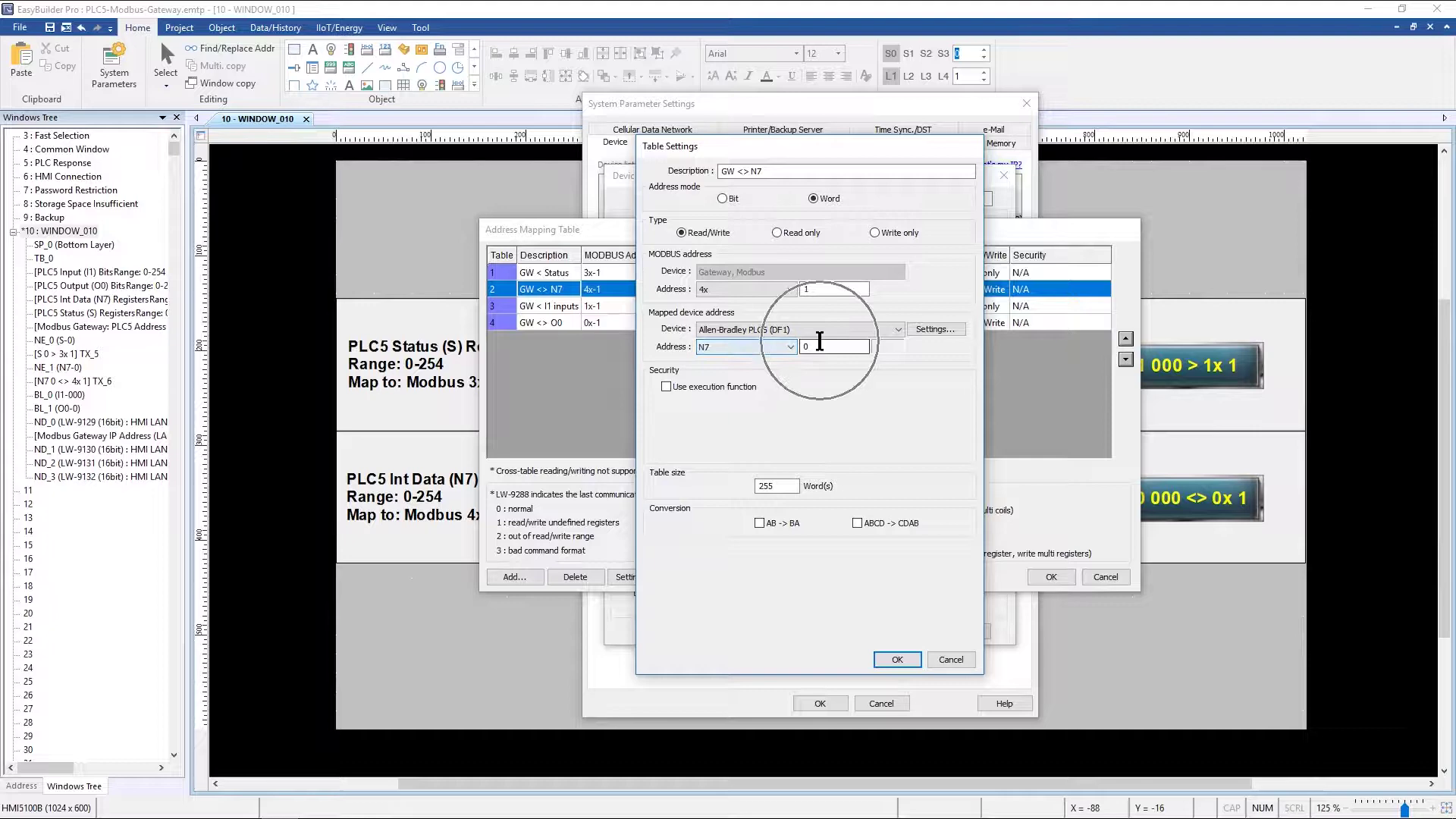
left_click(789, 486)
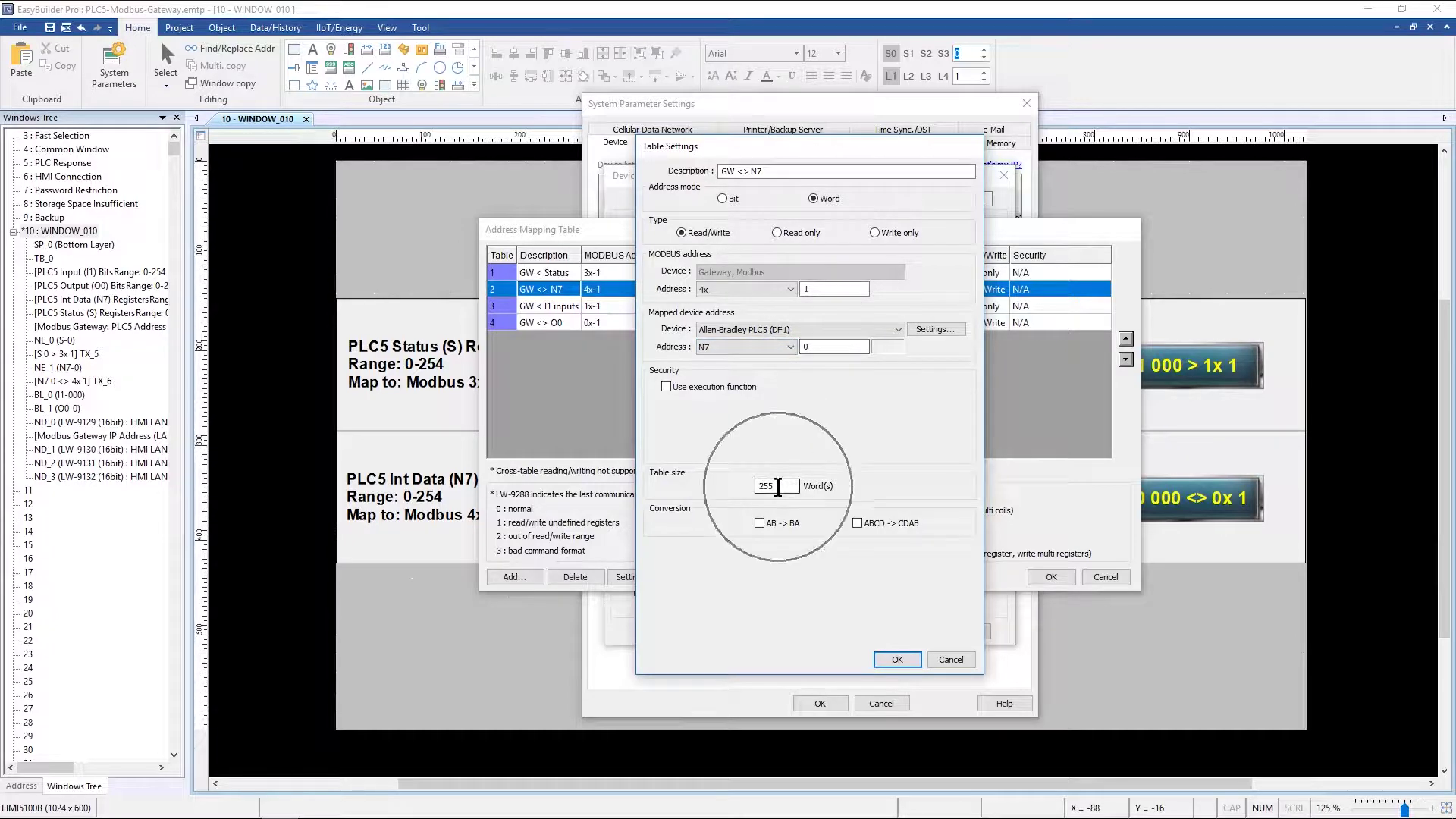
left_click(897, 659)
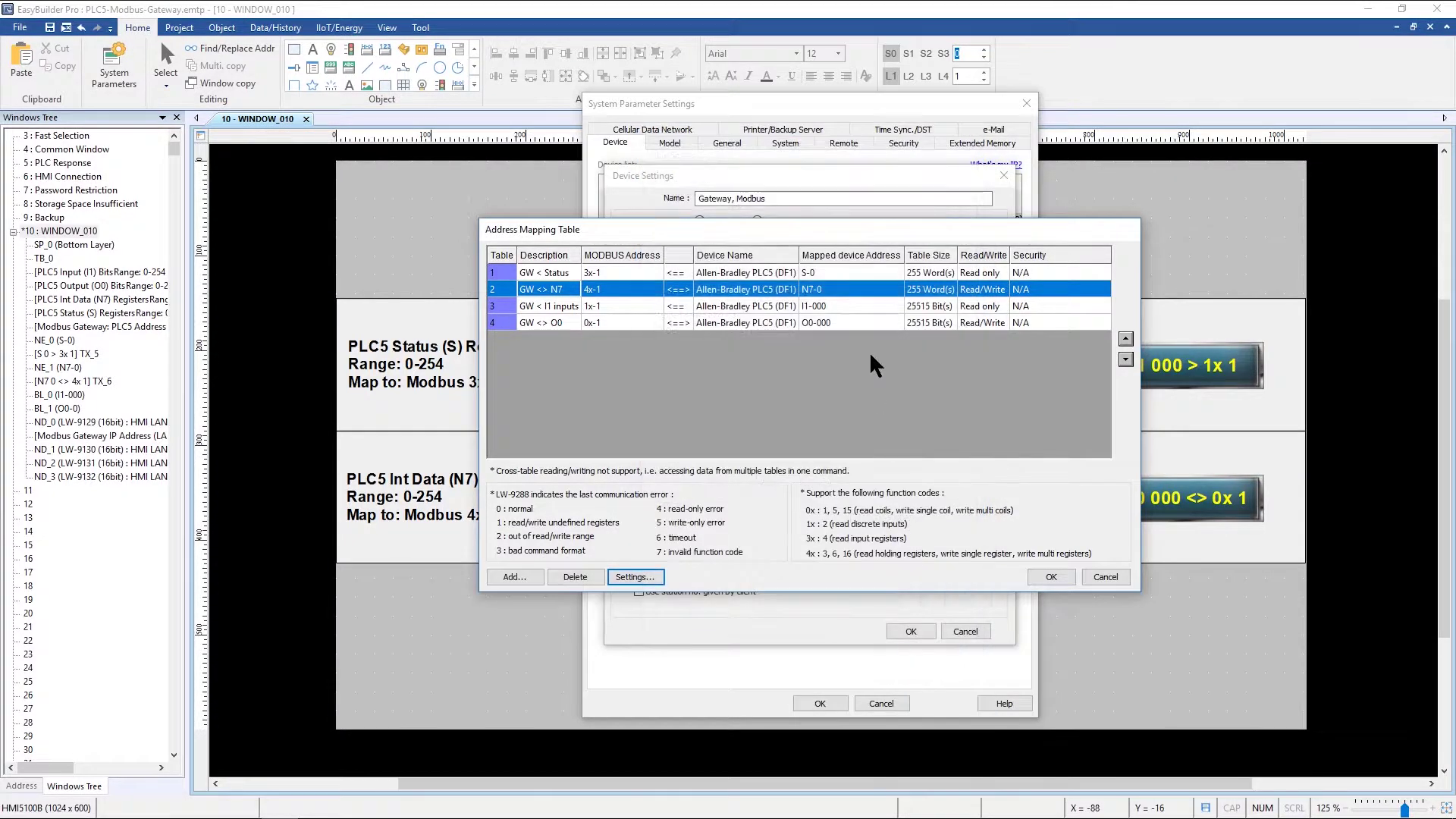
left_click(840, 266)
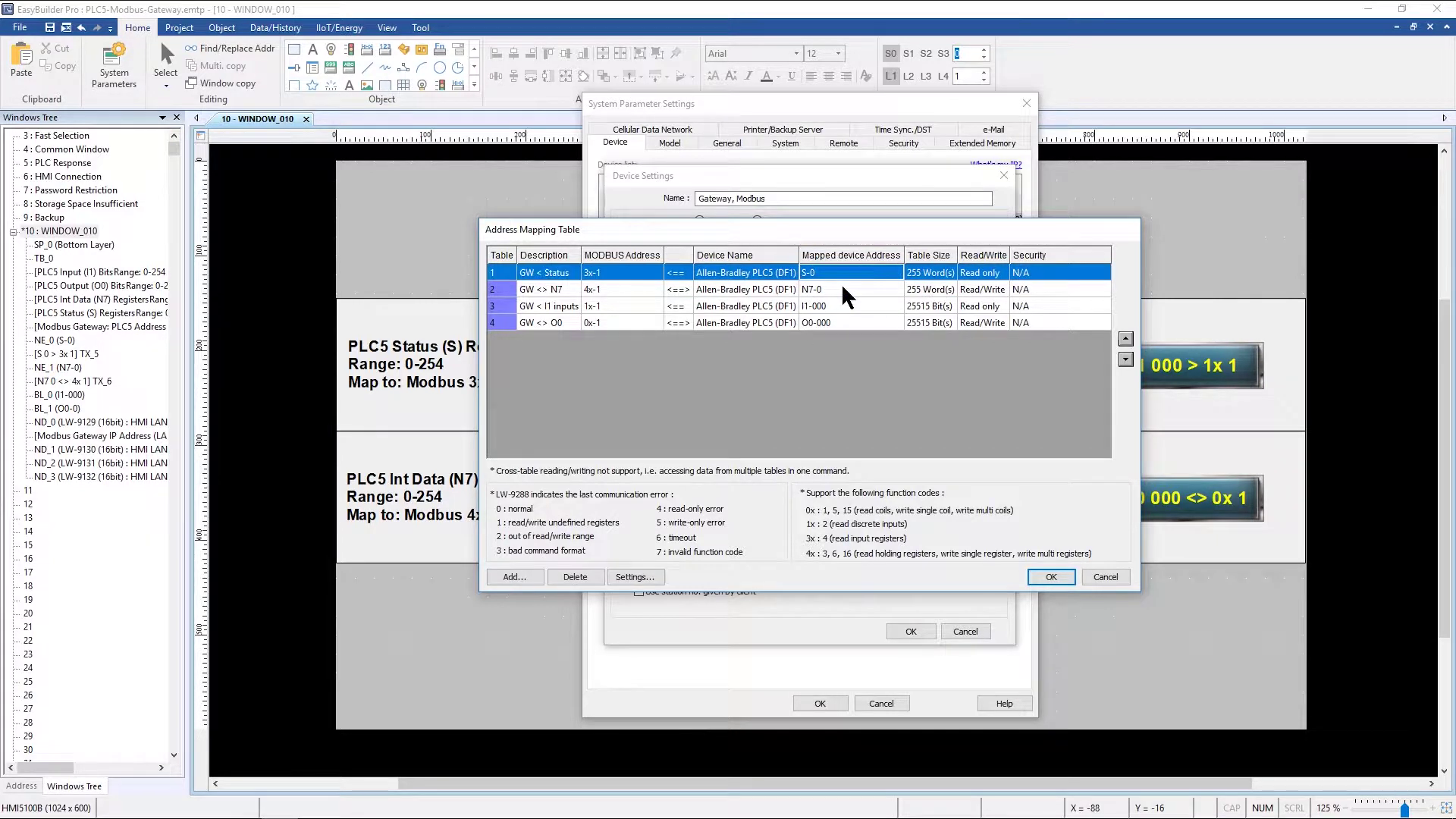
left_click(841, 284)
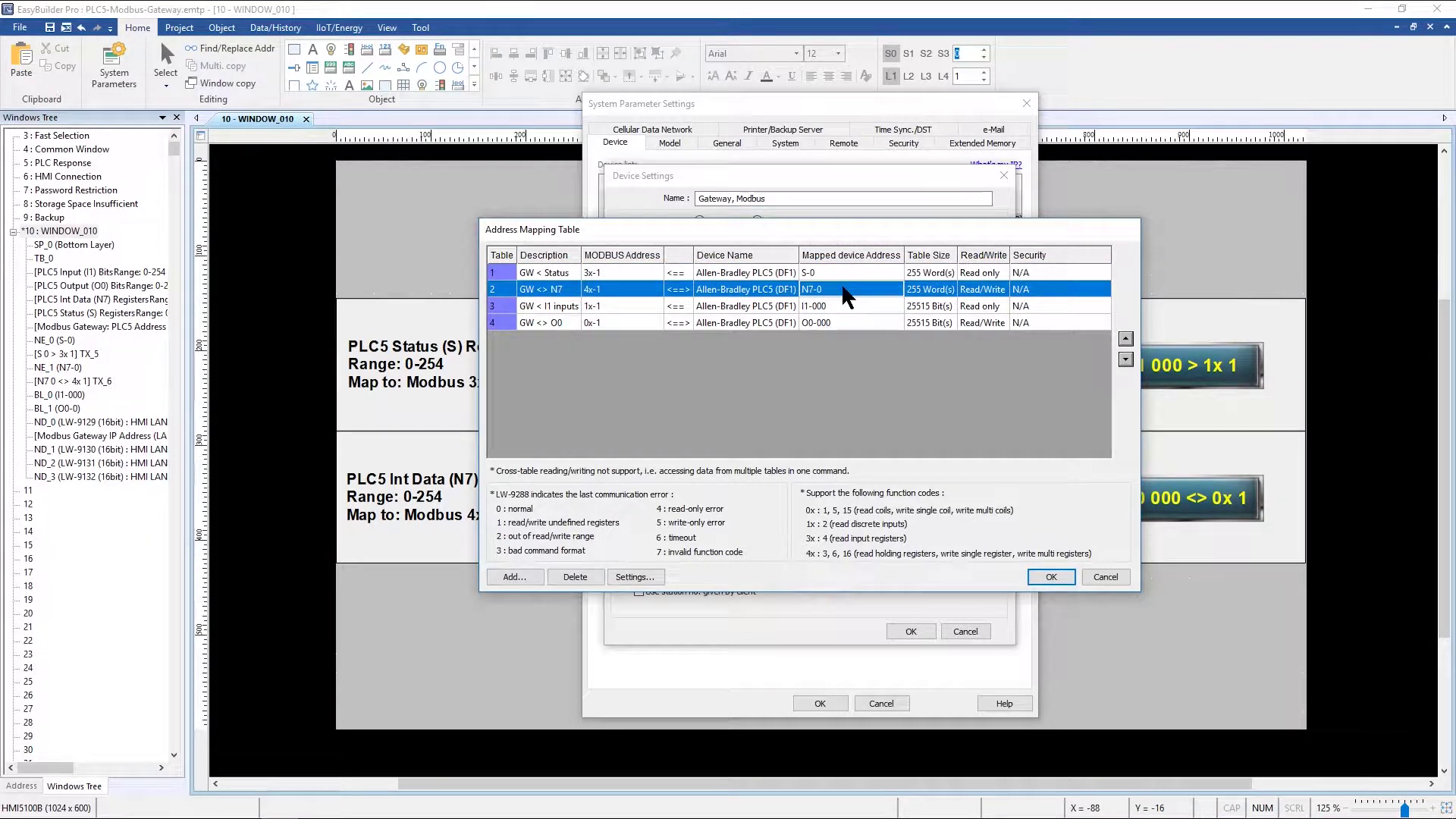
left_click(732, 274)
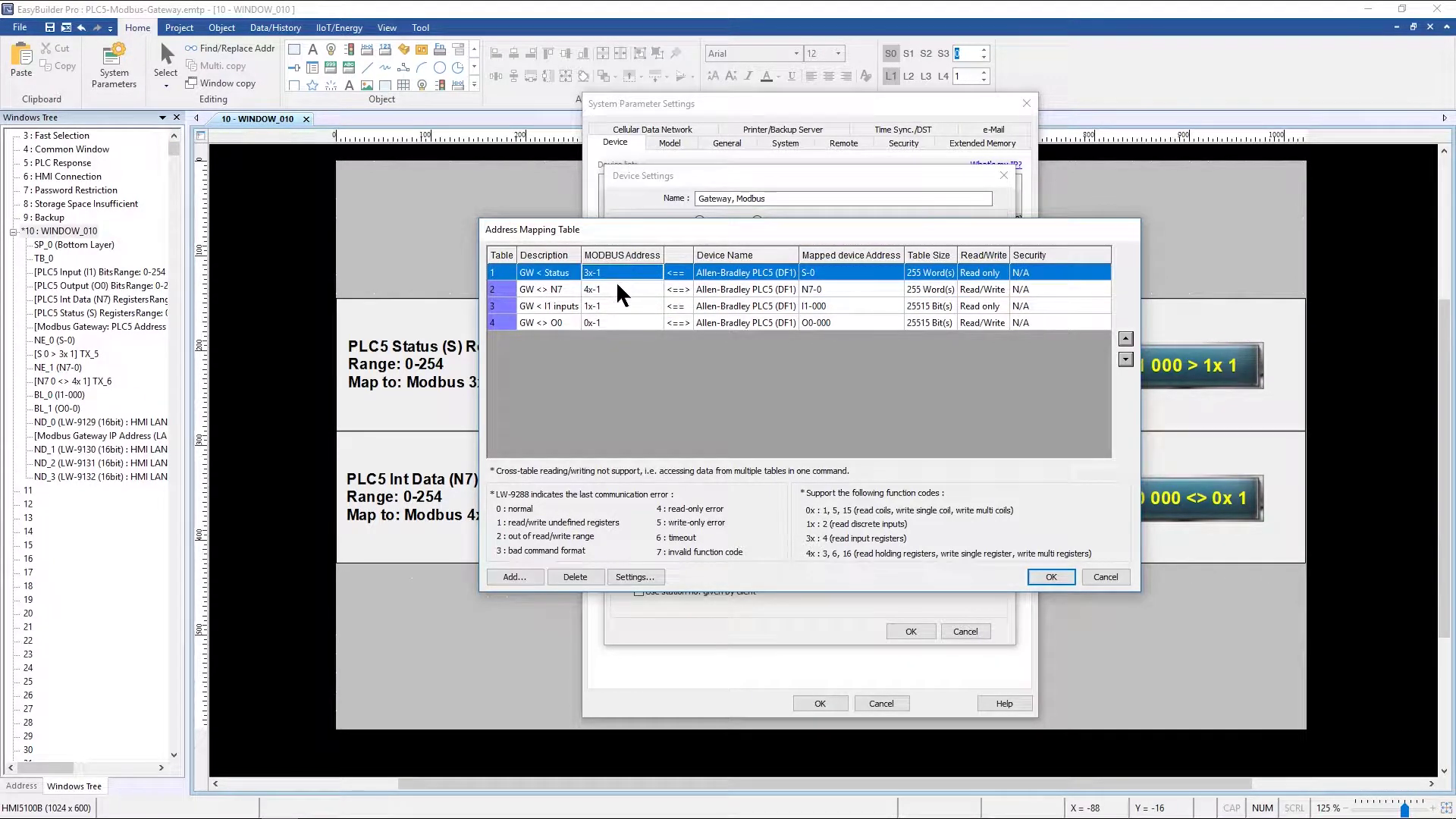
left_click(617, 286)
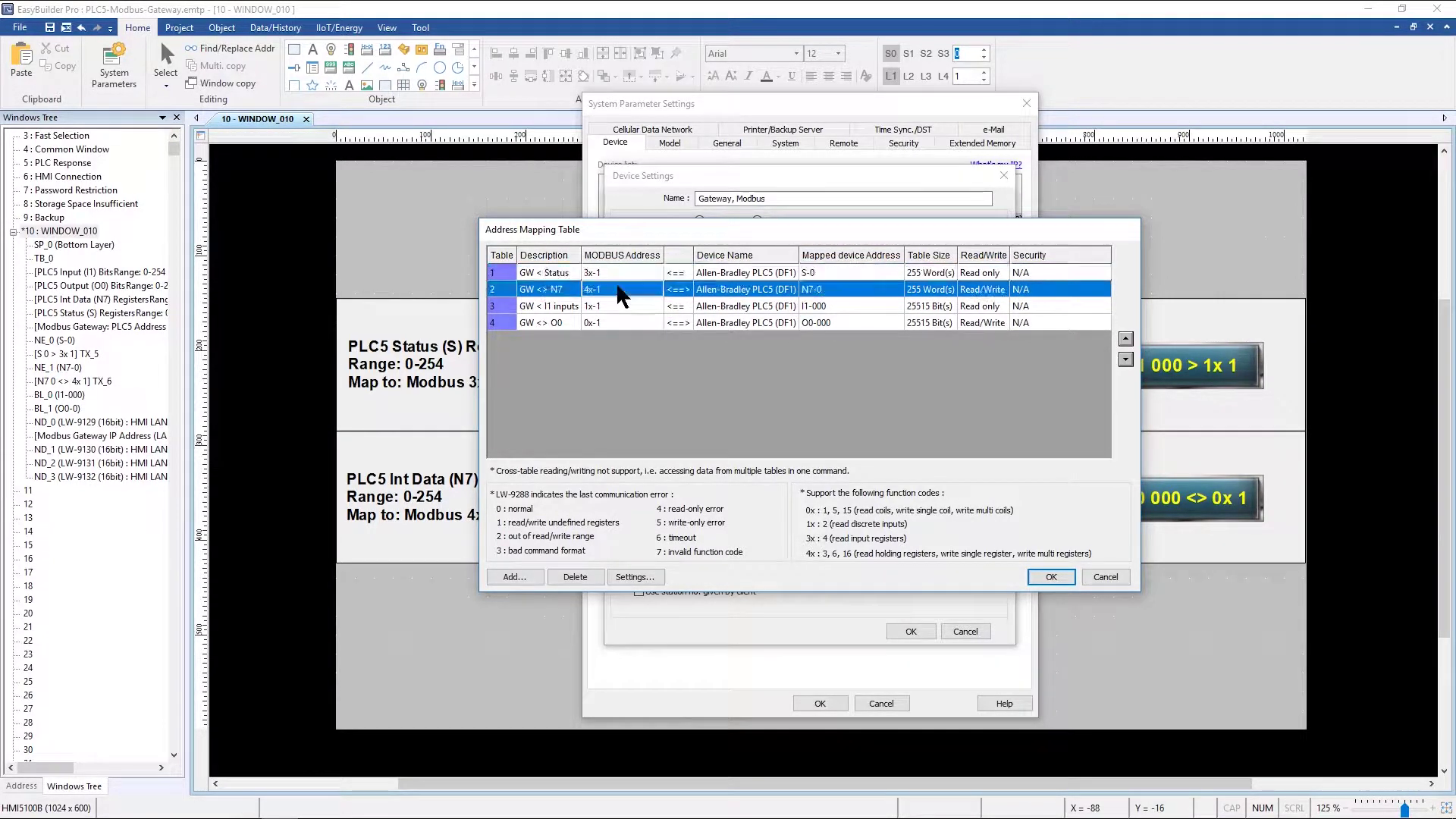
left_click(562, 304)
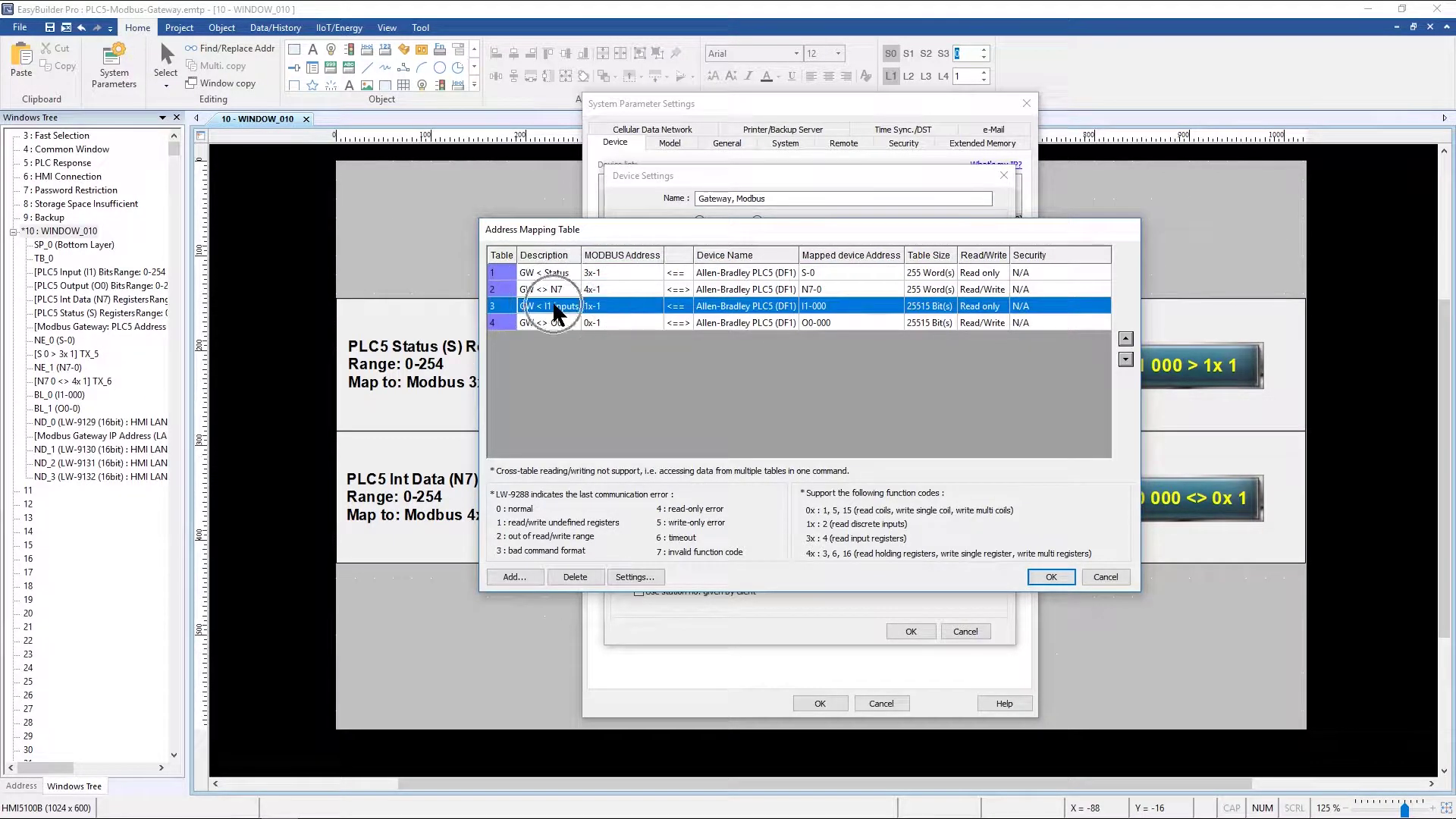
left_click(635, 577)
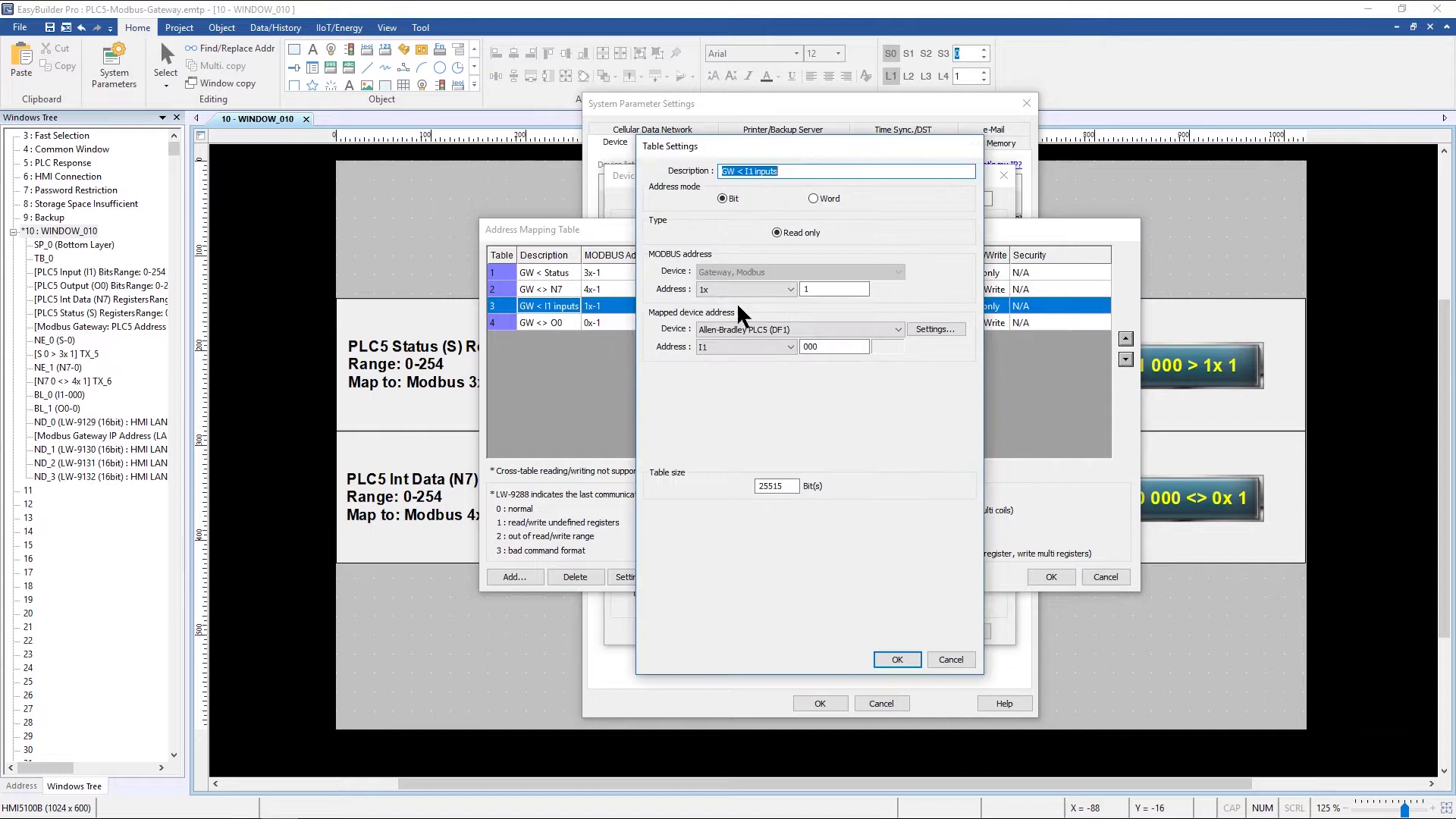
left_click(757, 175)
left_click(788, 290)
left_click(784, 289)
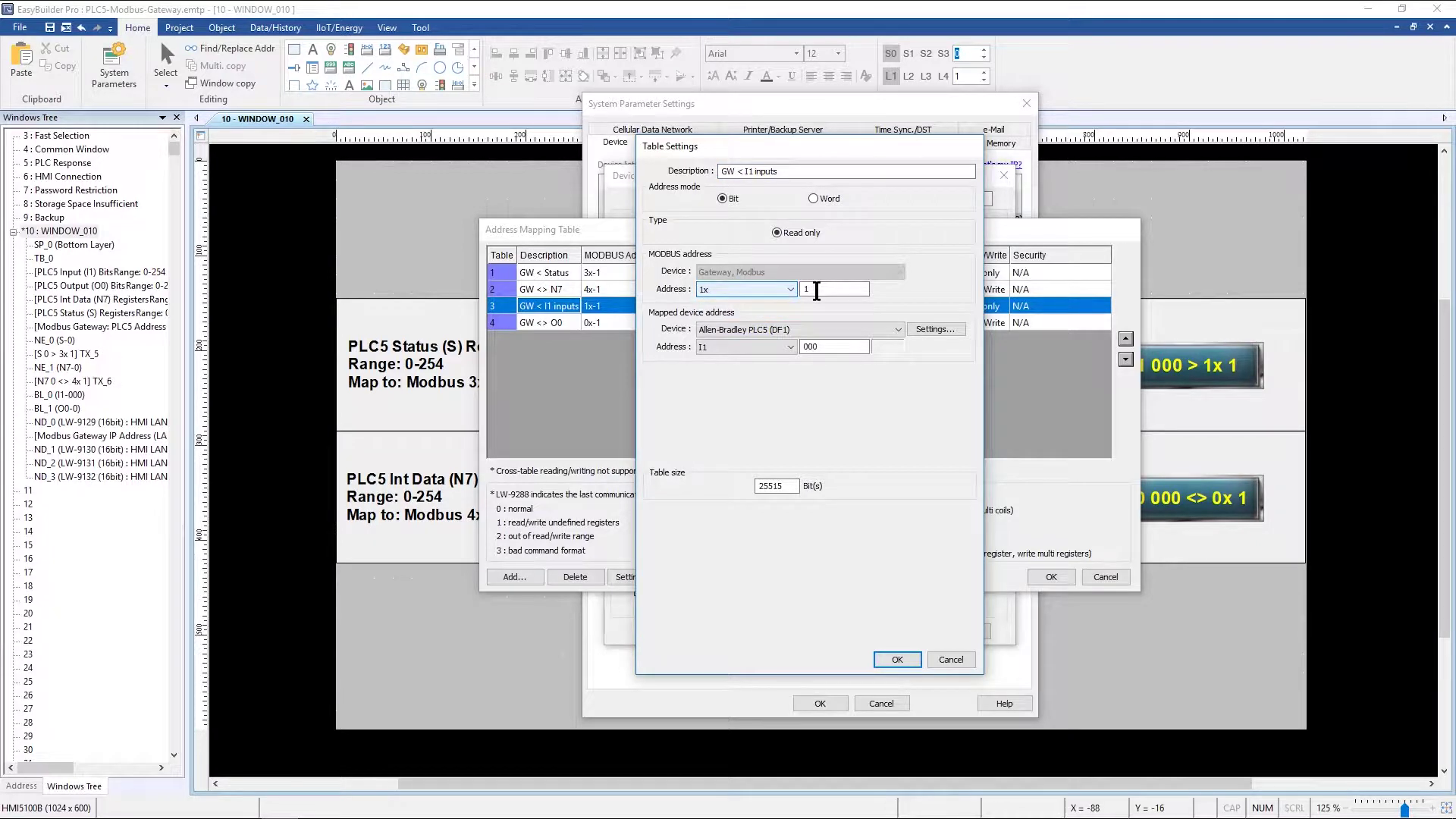
left_click(776, 347)
left_click(779, 361)
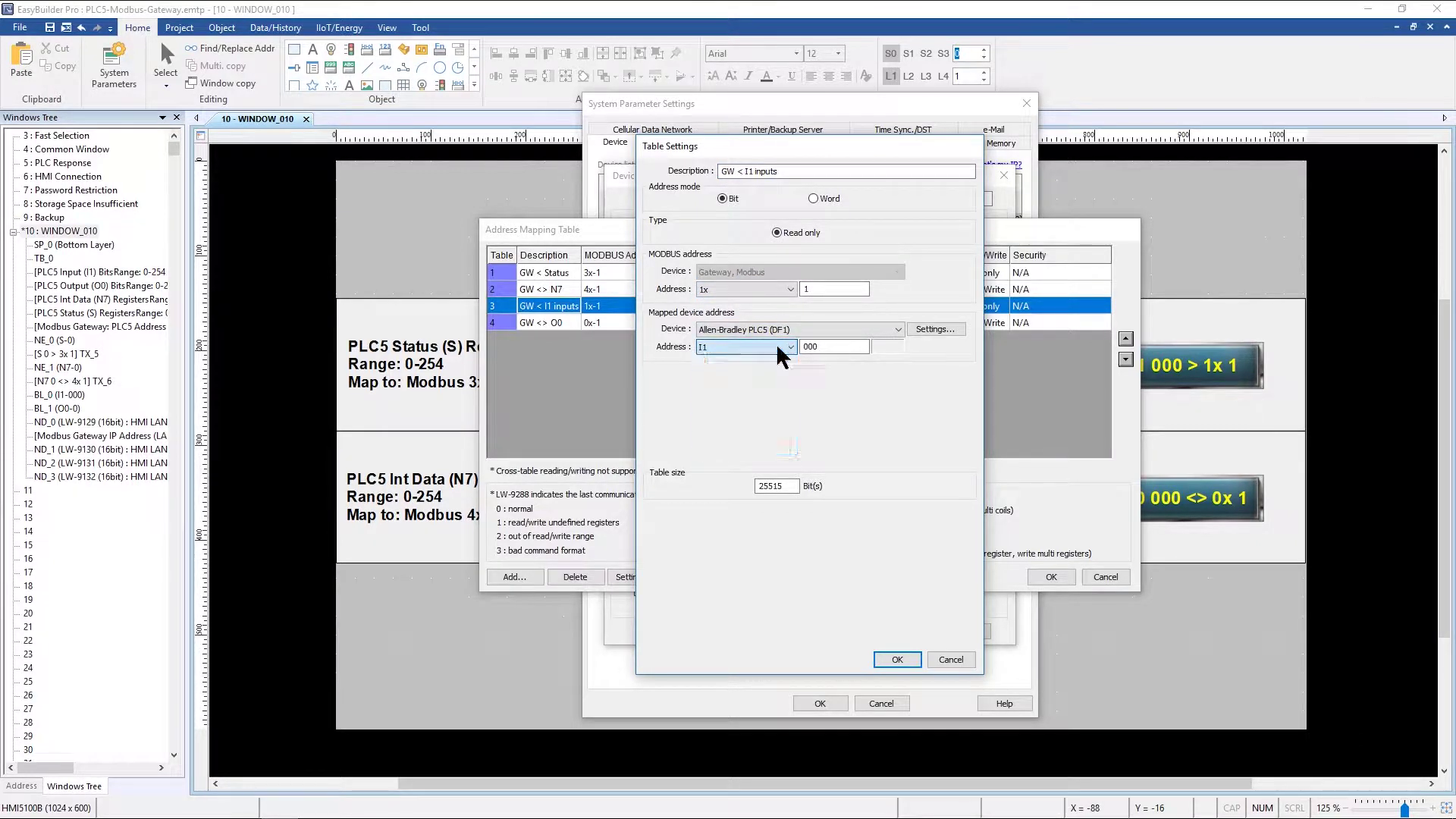
left_click(838, 348)
left_click(931, 329)
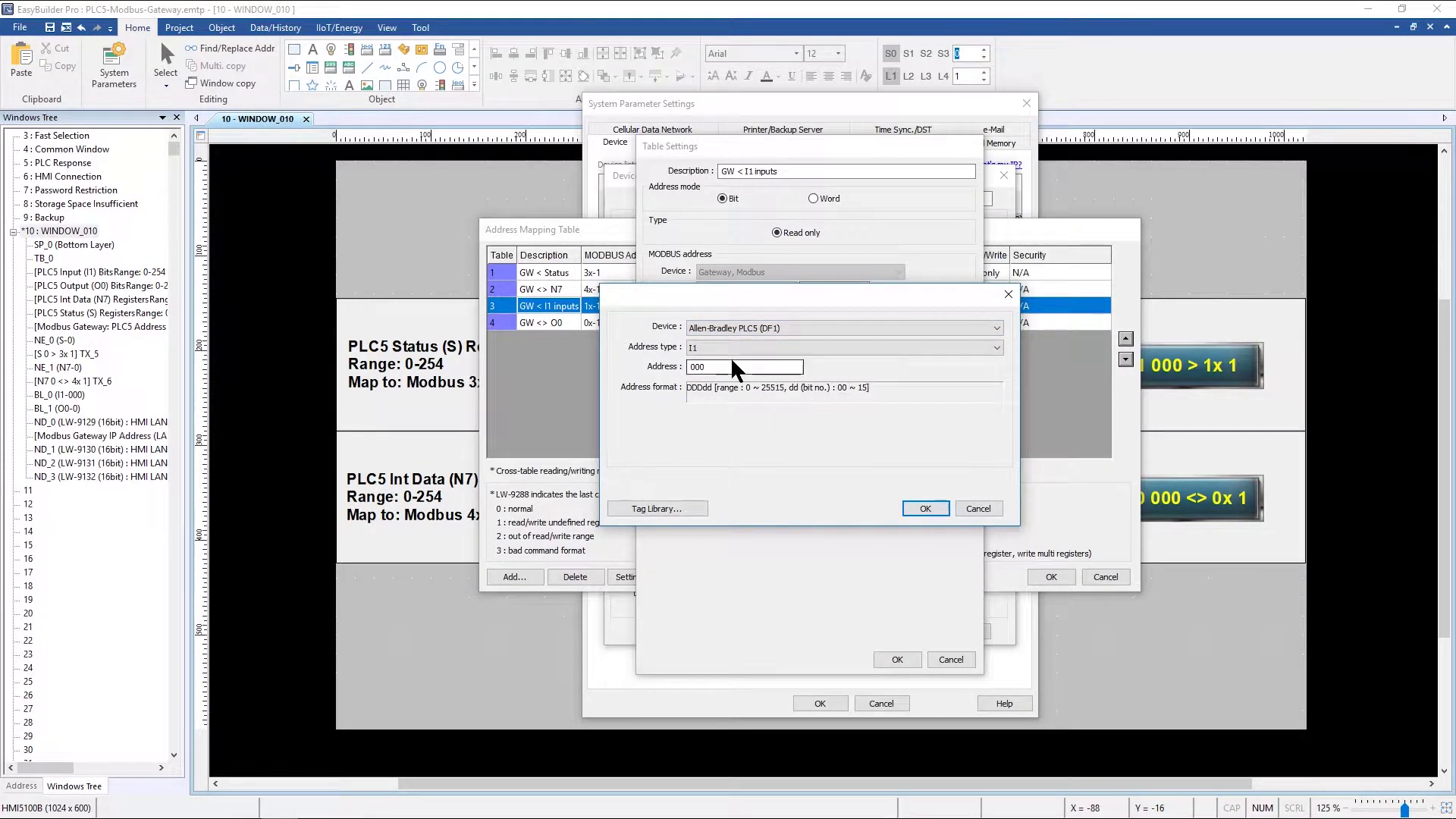
left_click(924, 509)
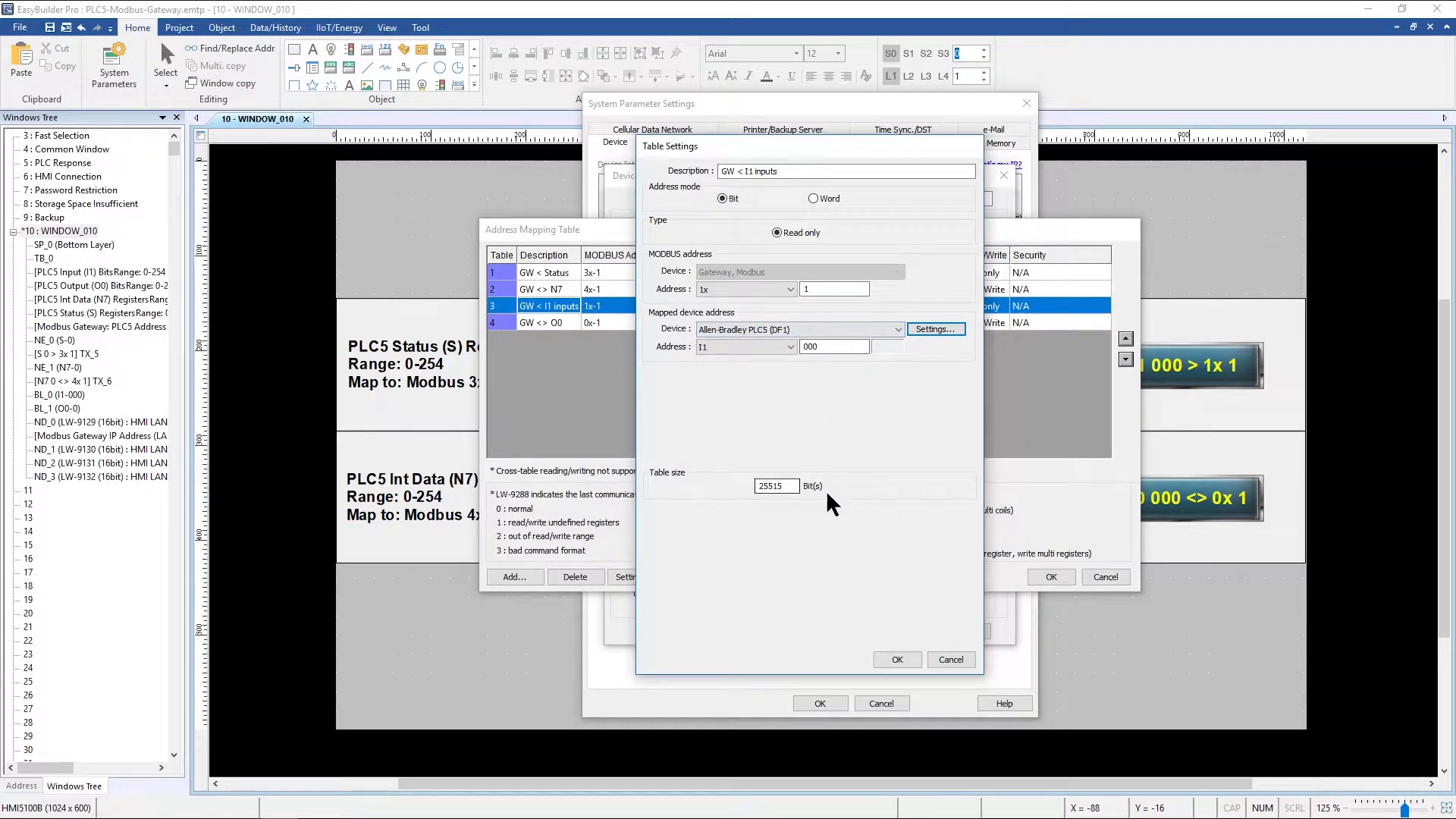
left_click(893, 656)
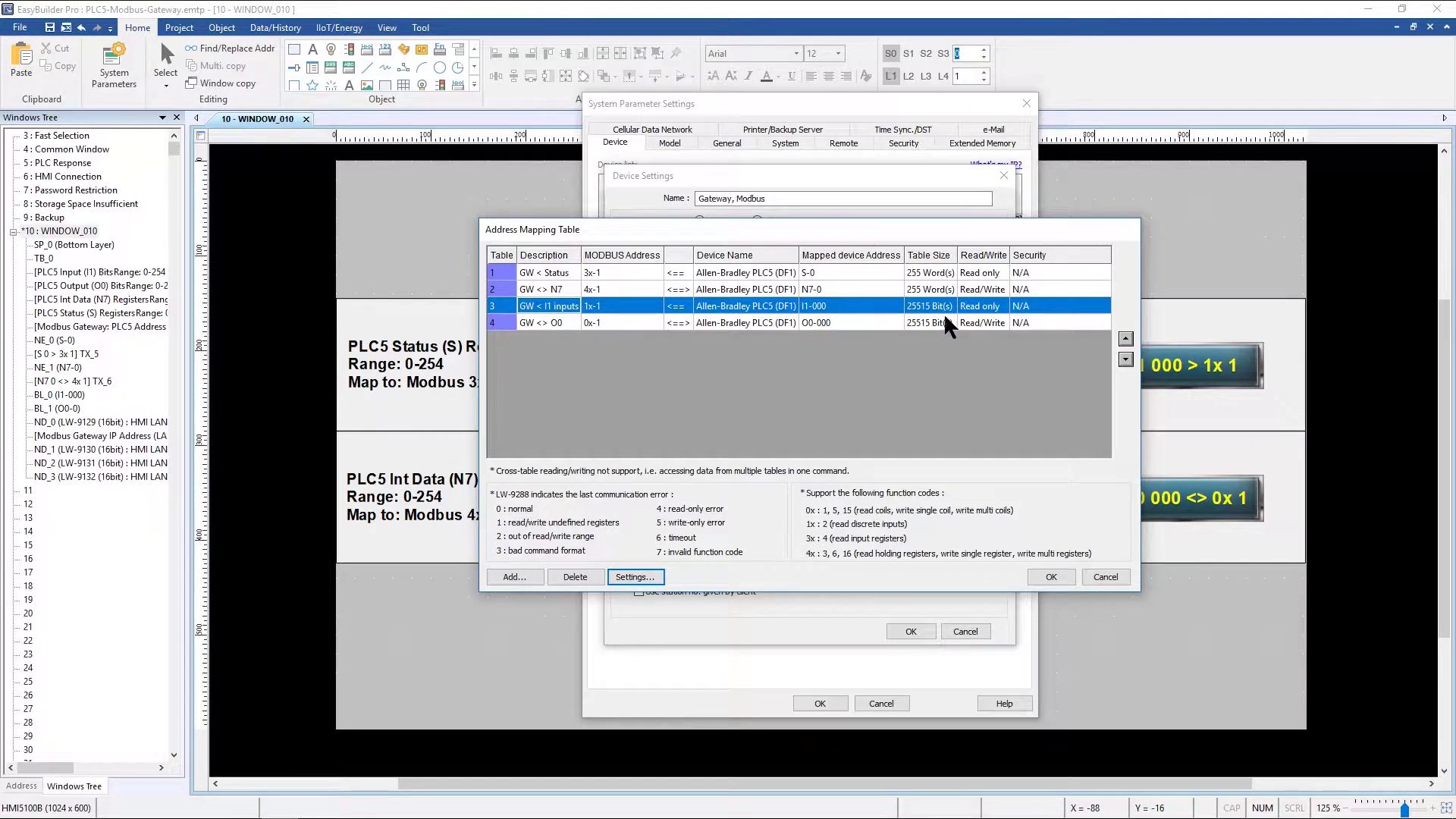
left_click(568, 325)
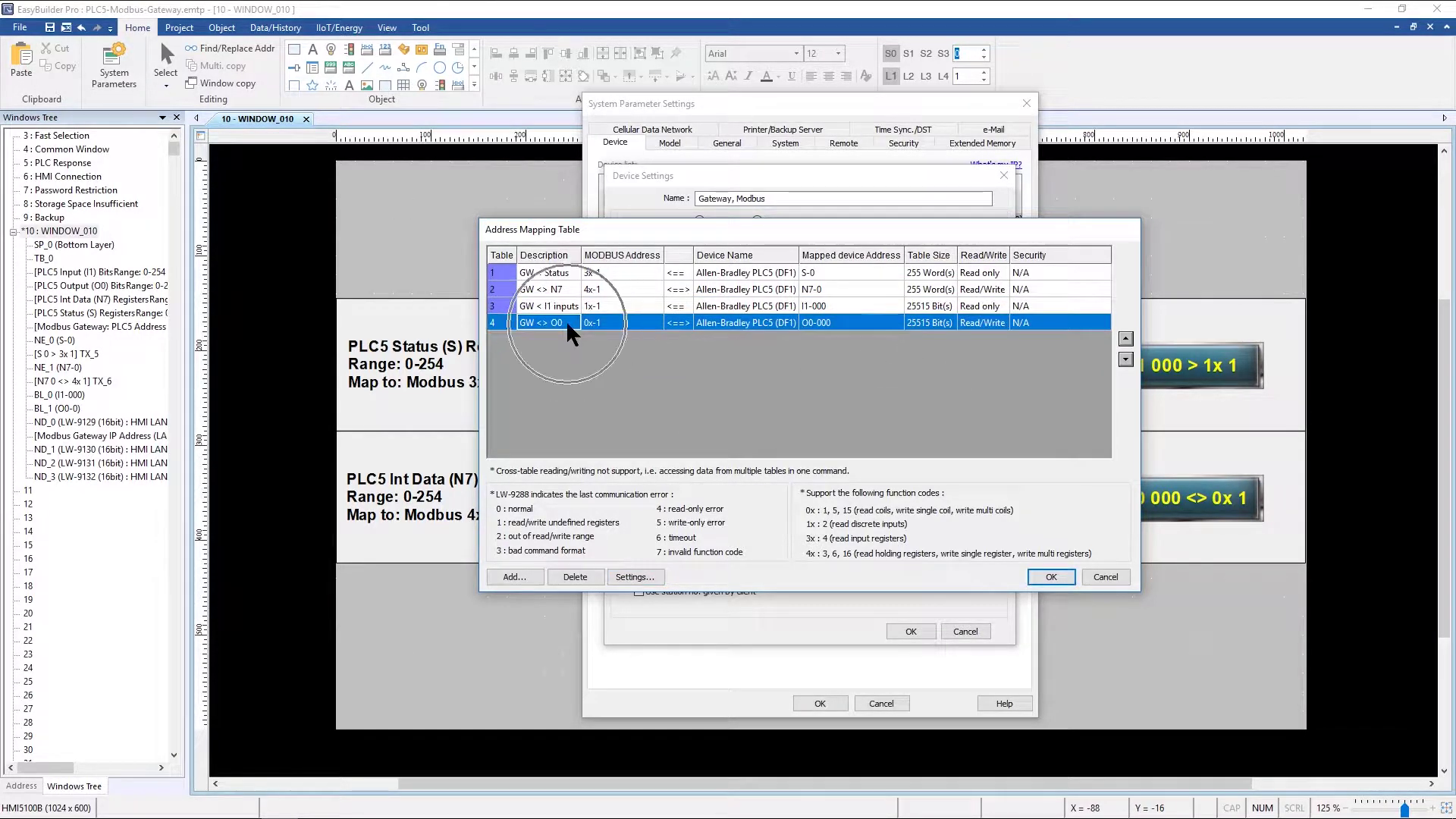
left_click(635, 577)
left_click(790, 171)
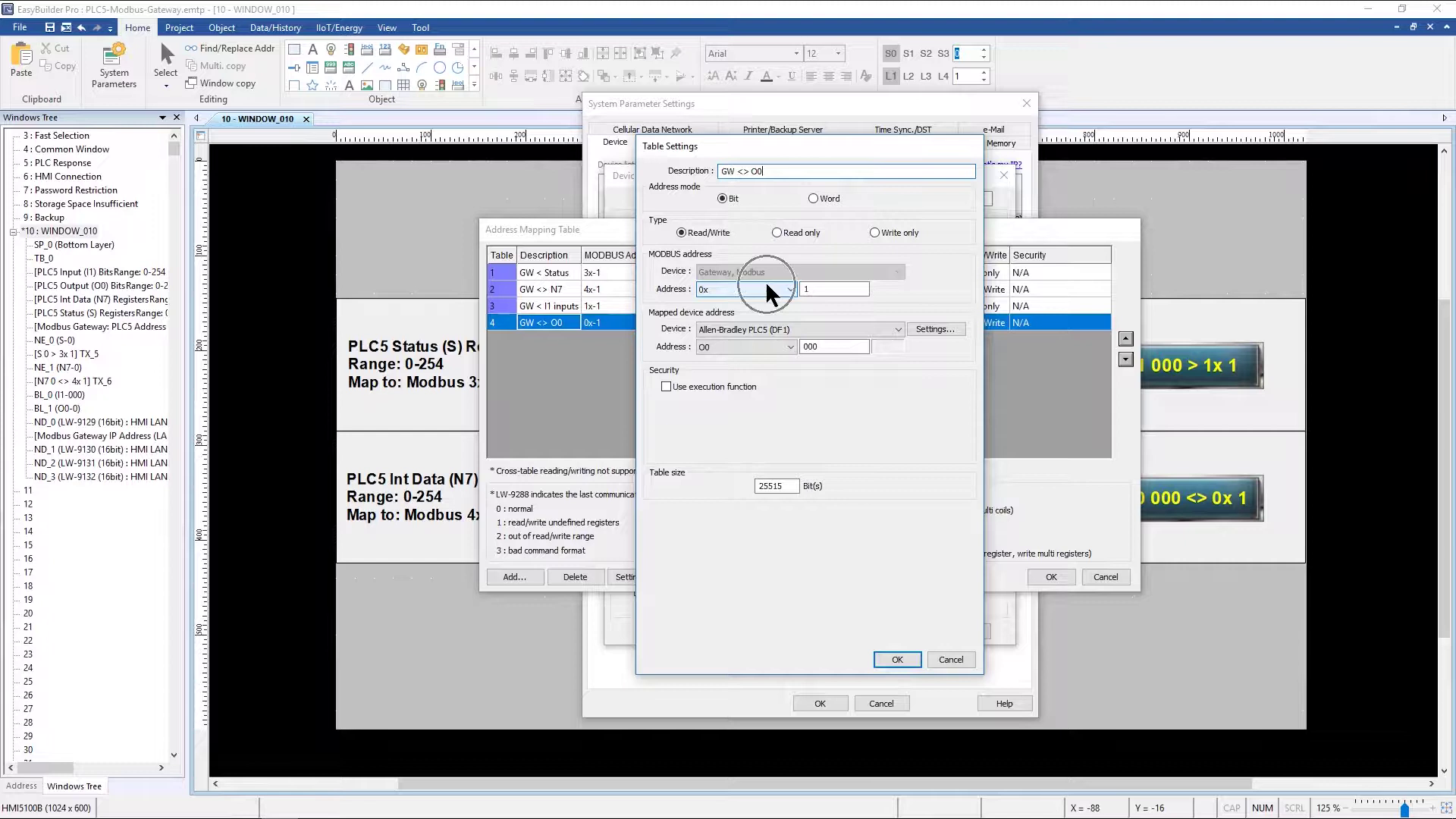
left_click(740, 347)
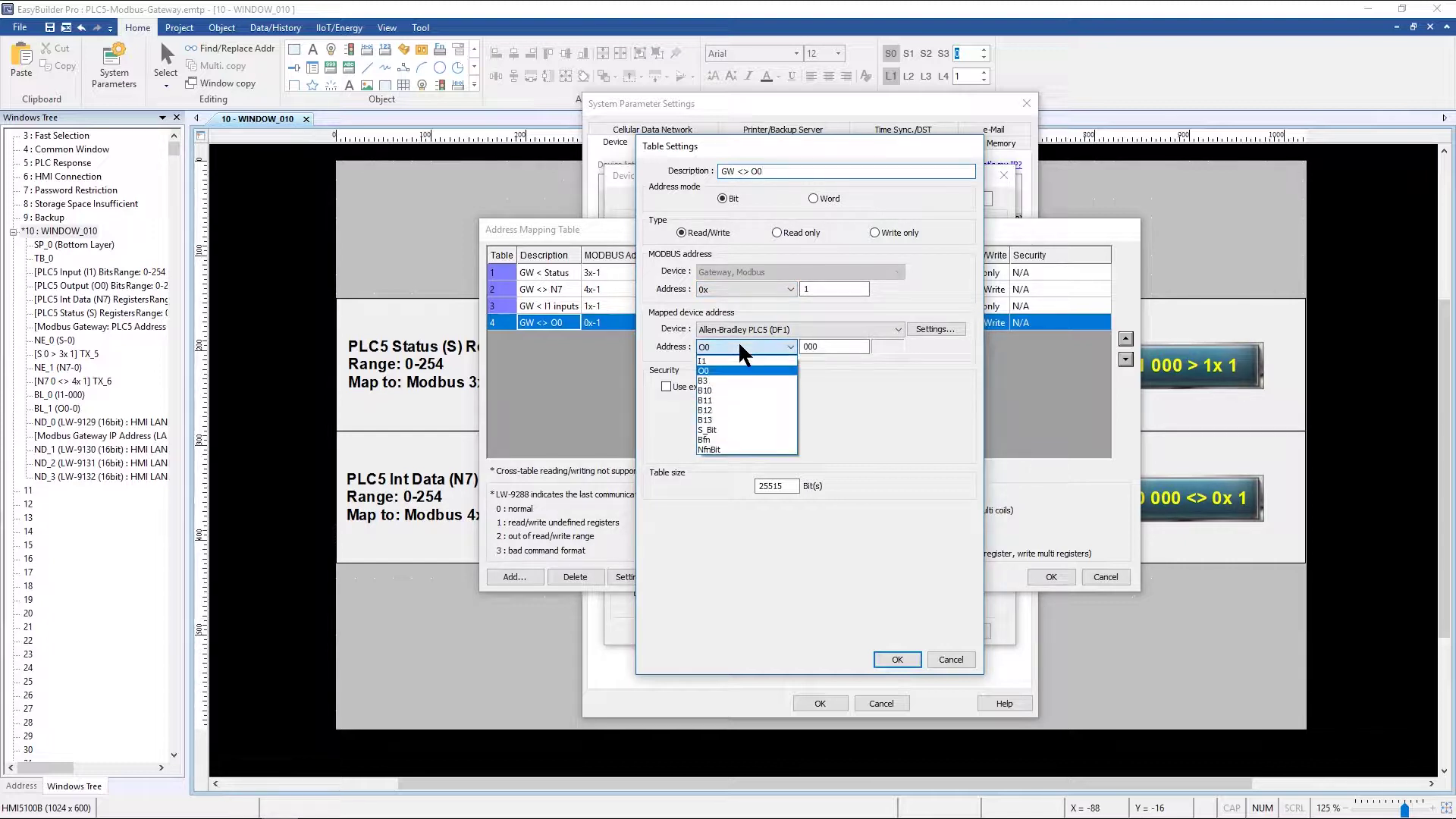
left_click(741, 348)
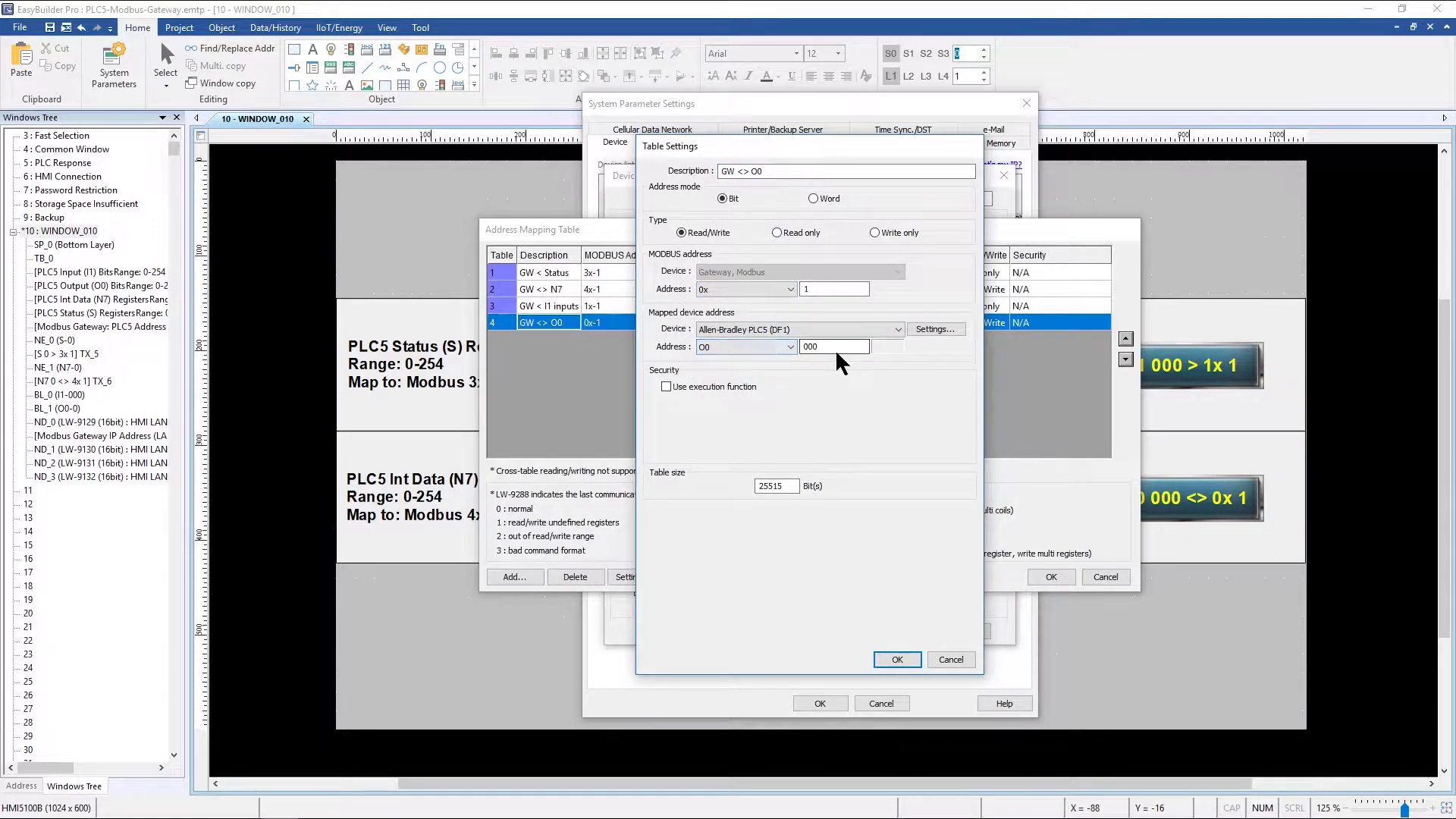
left_click(939, 331)
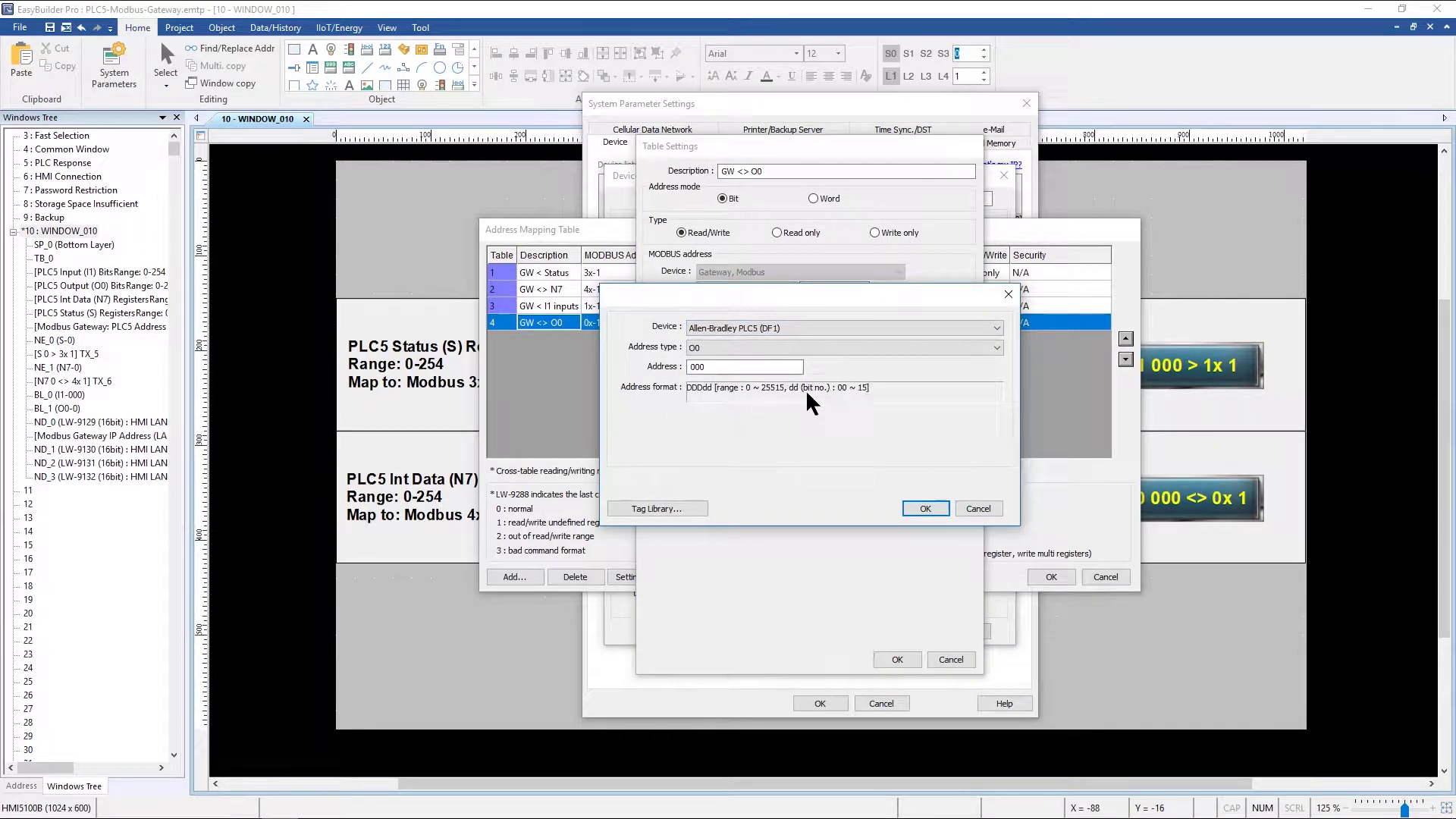
left_click(925, 508)
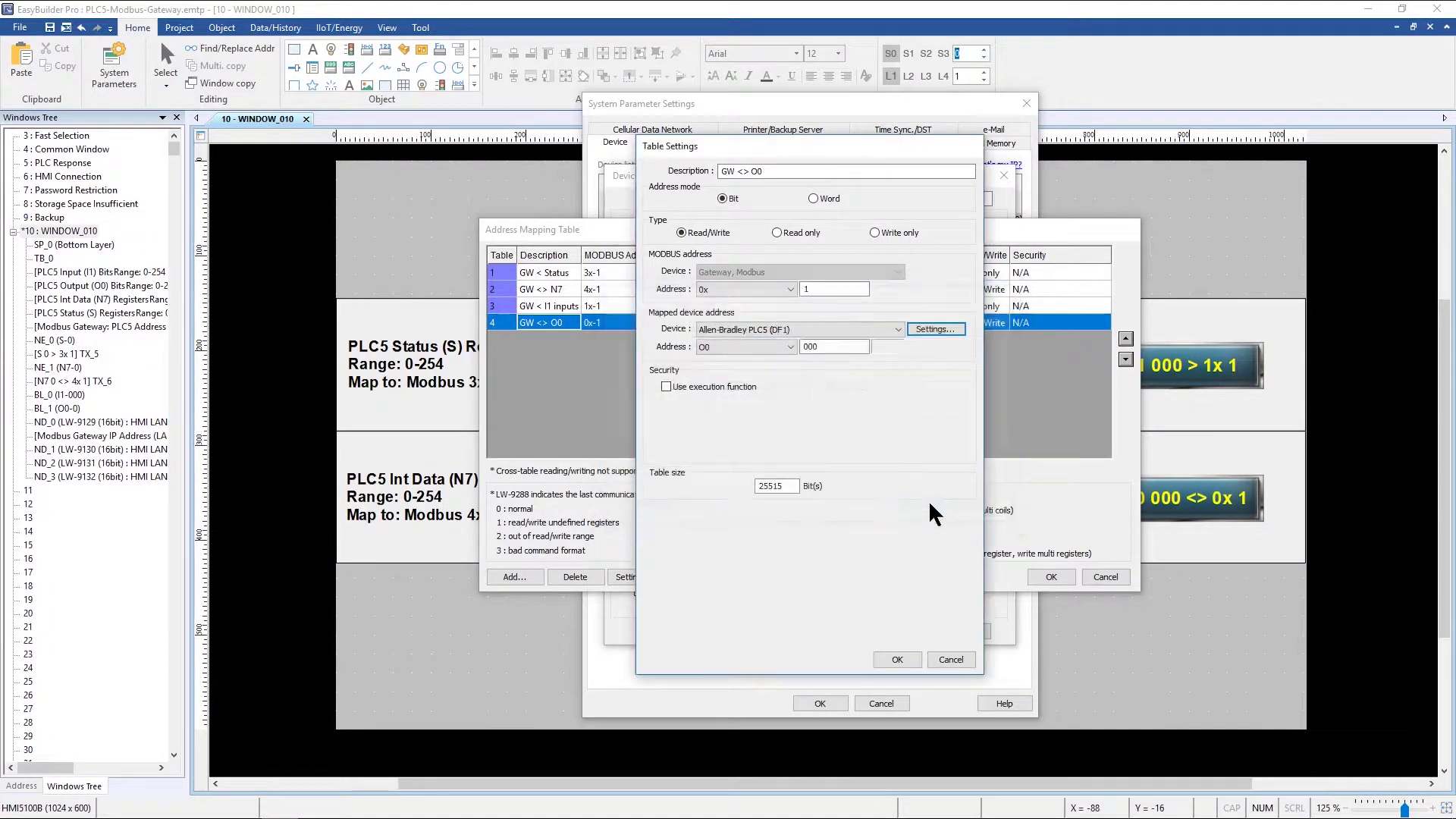
left_click(898, 660)
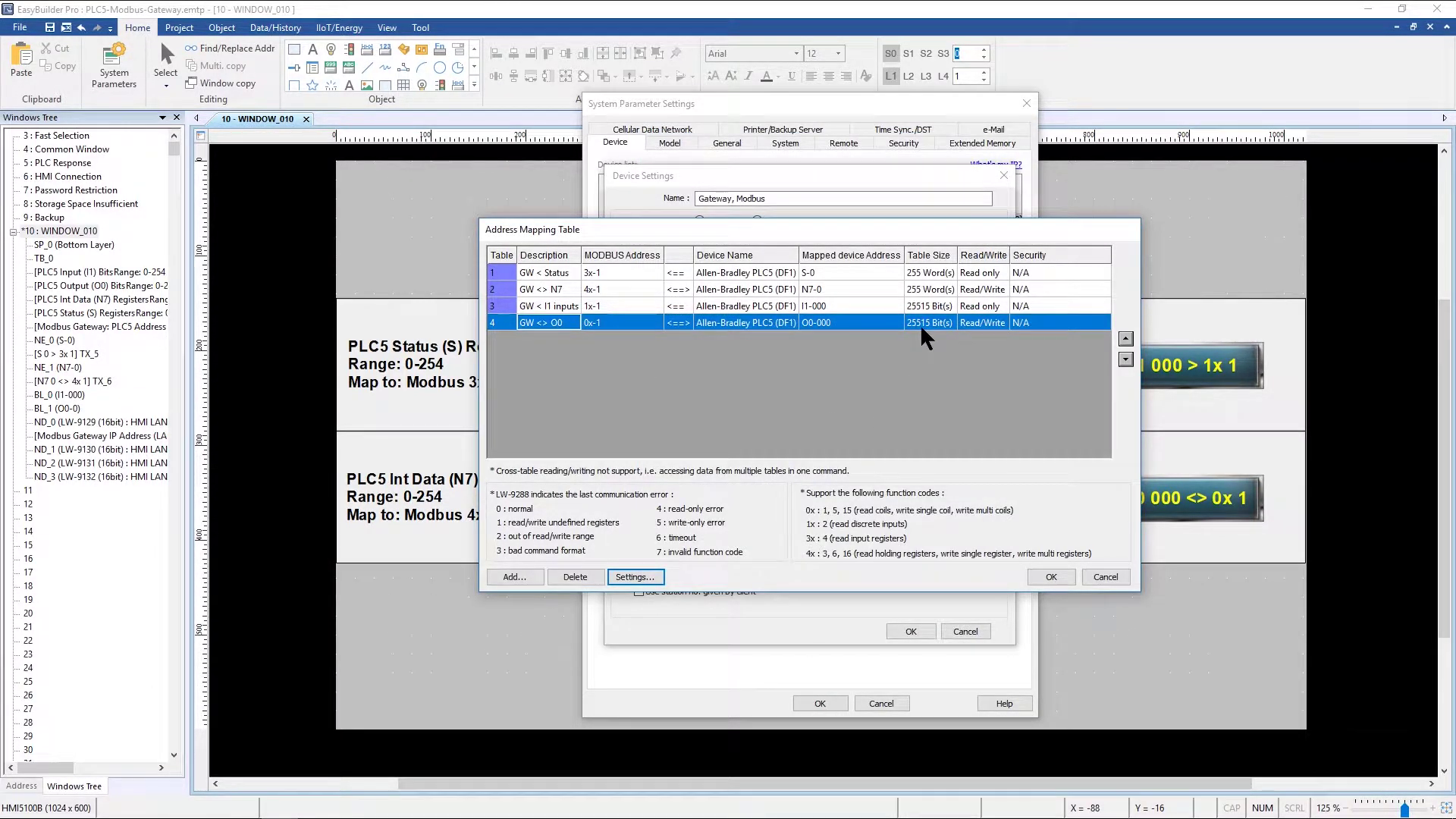
Close Address Mapping Table, Device Settings and System Parameter Settings with OK
left_click(1050, 578)
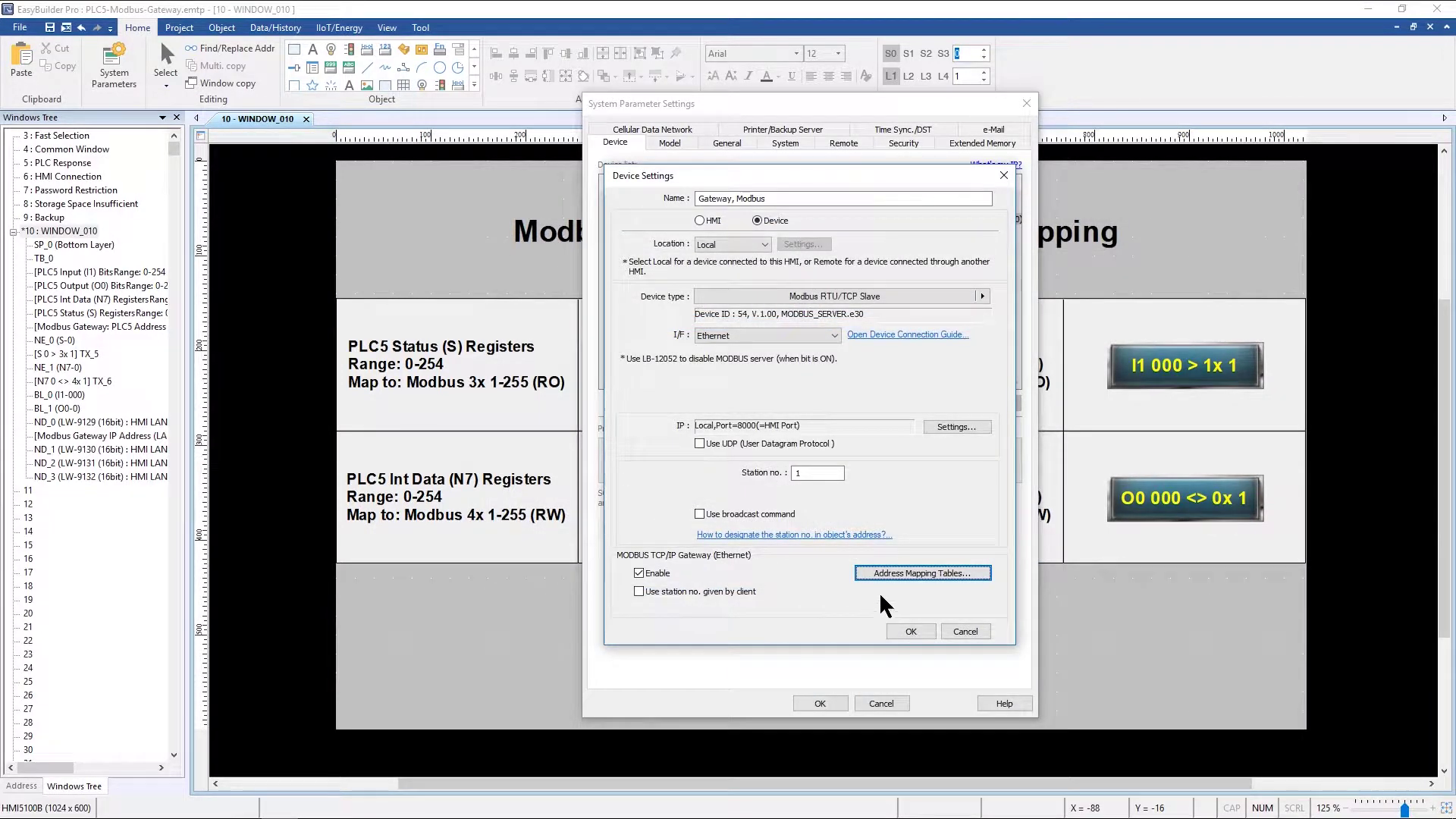
left_click(910, 631)
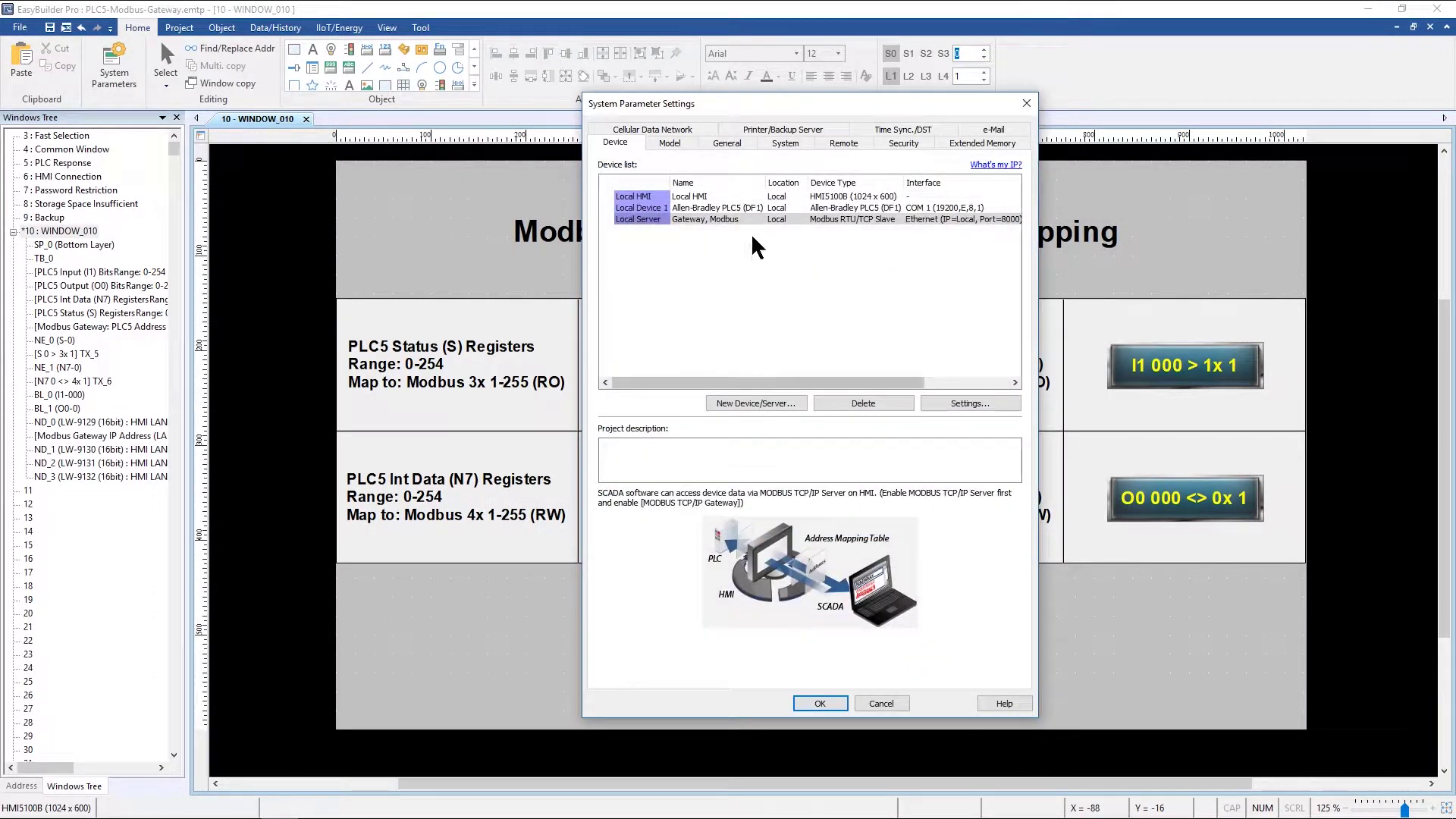
left_click(729, 219)
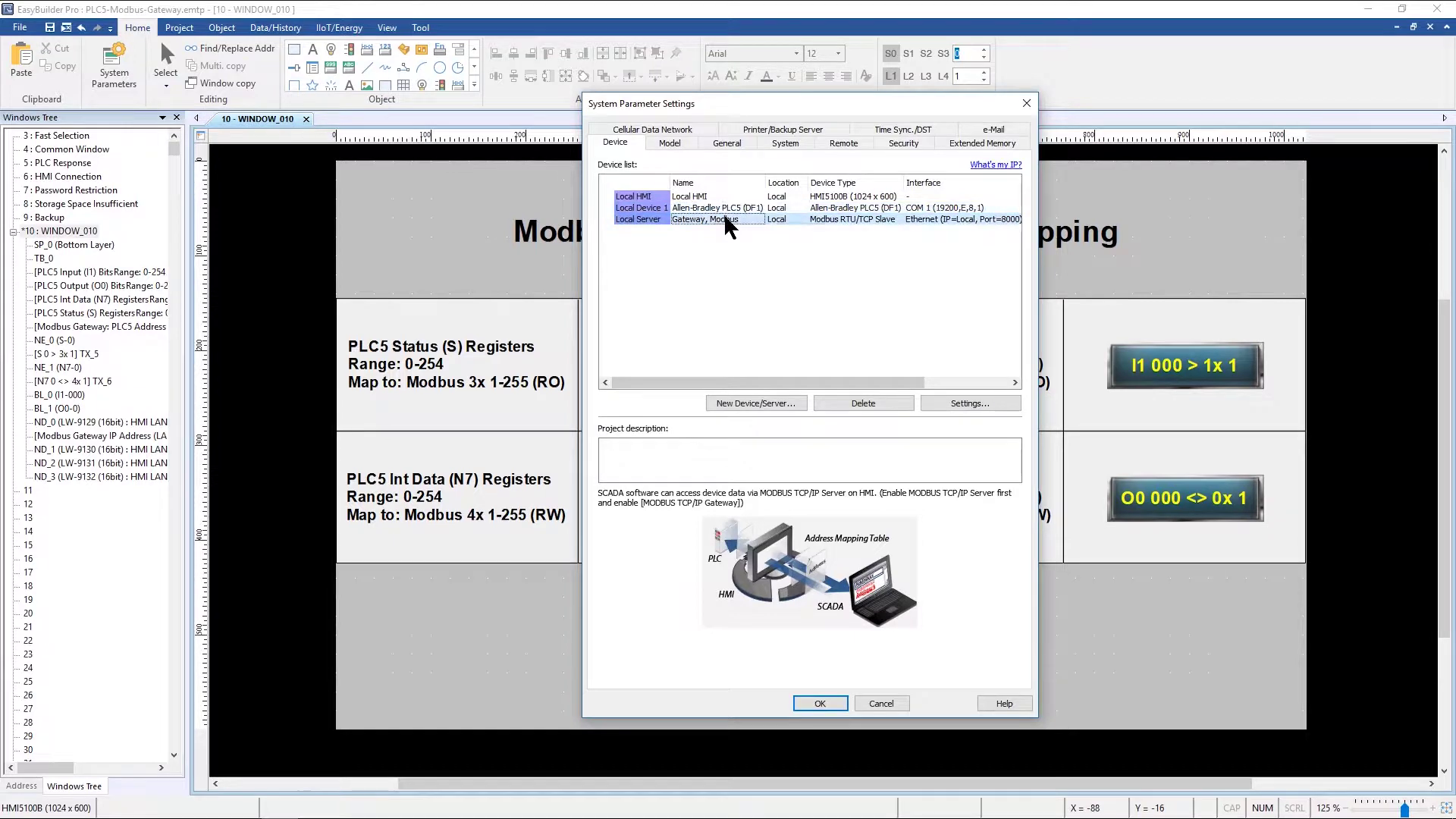
left_click(819, 703)
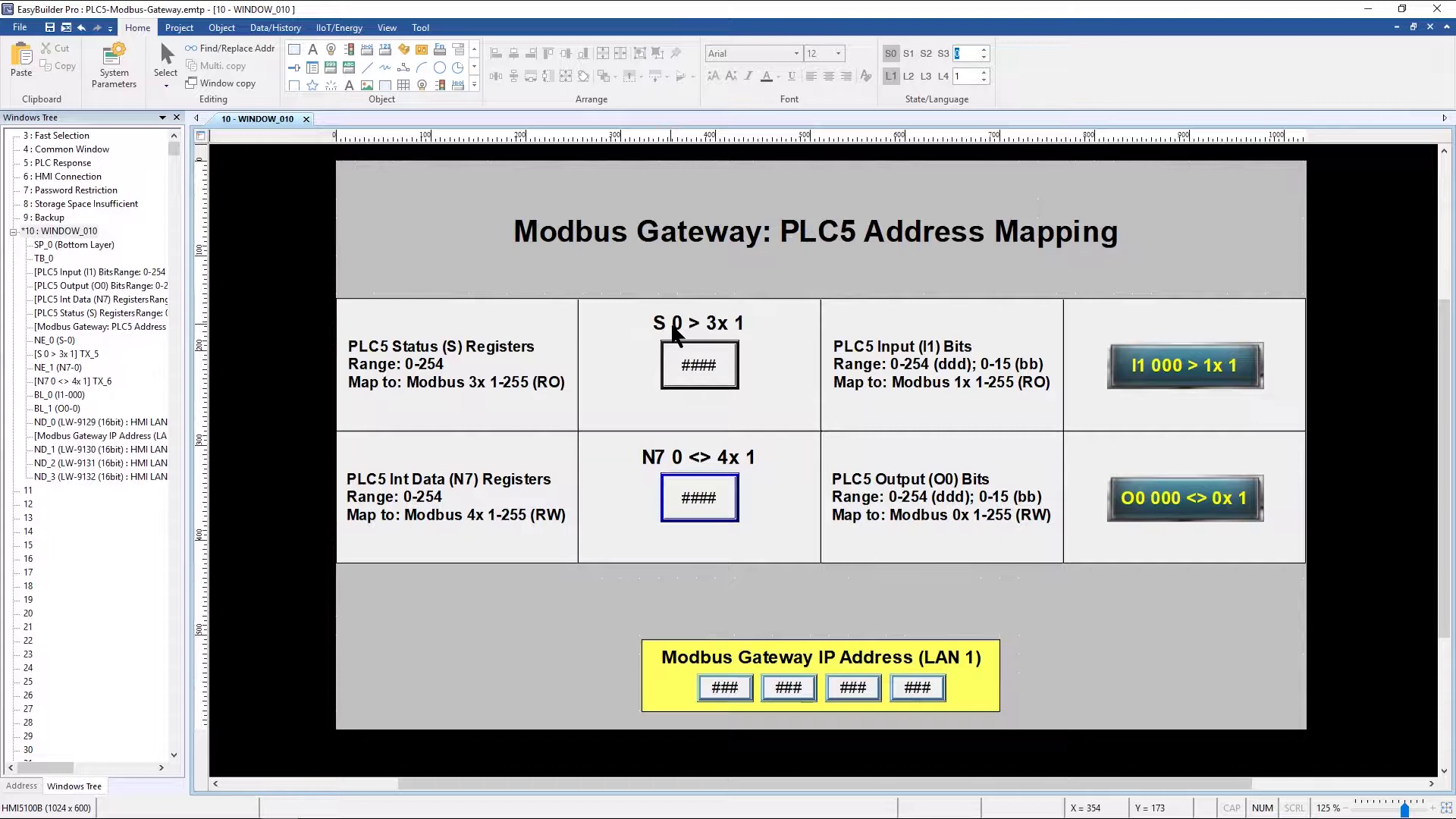
left_click(725, 327)
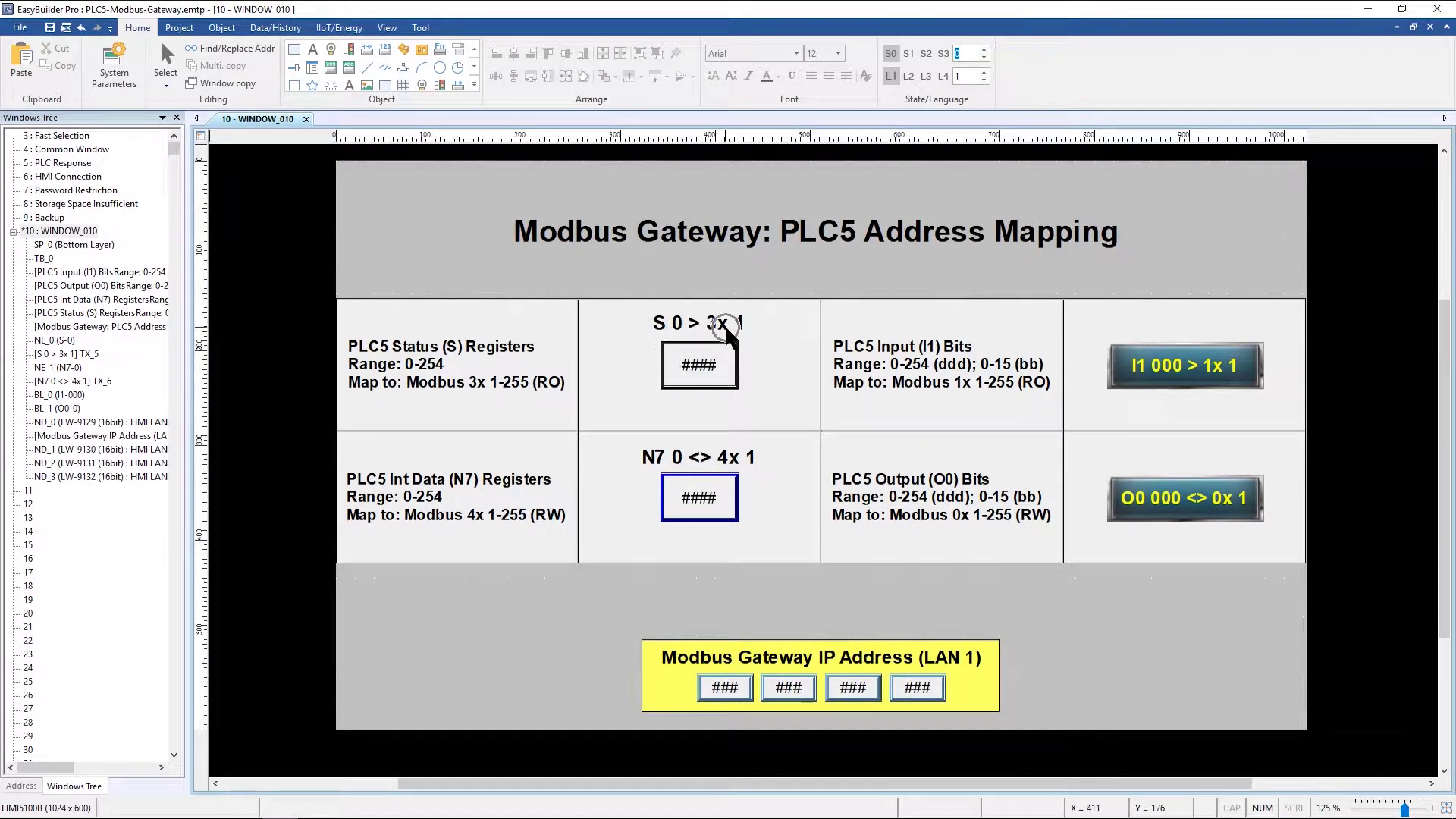
left_click(698, 367)
left_click(458, 489)
left_click(471, 522)
left_click(548, 517)
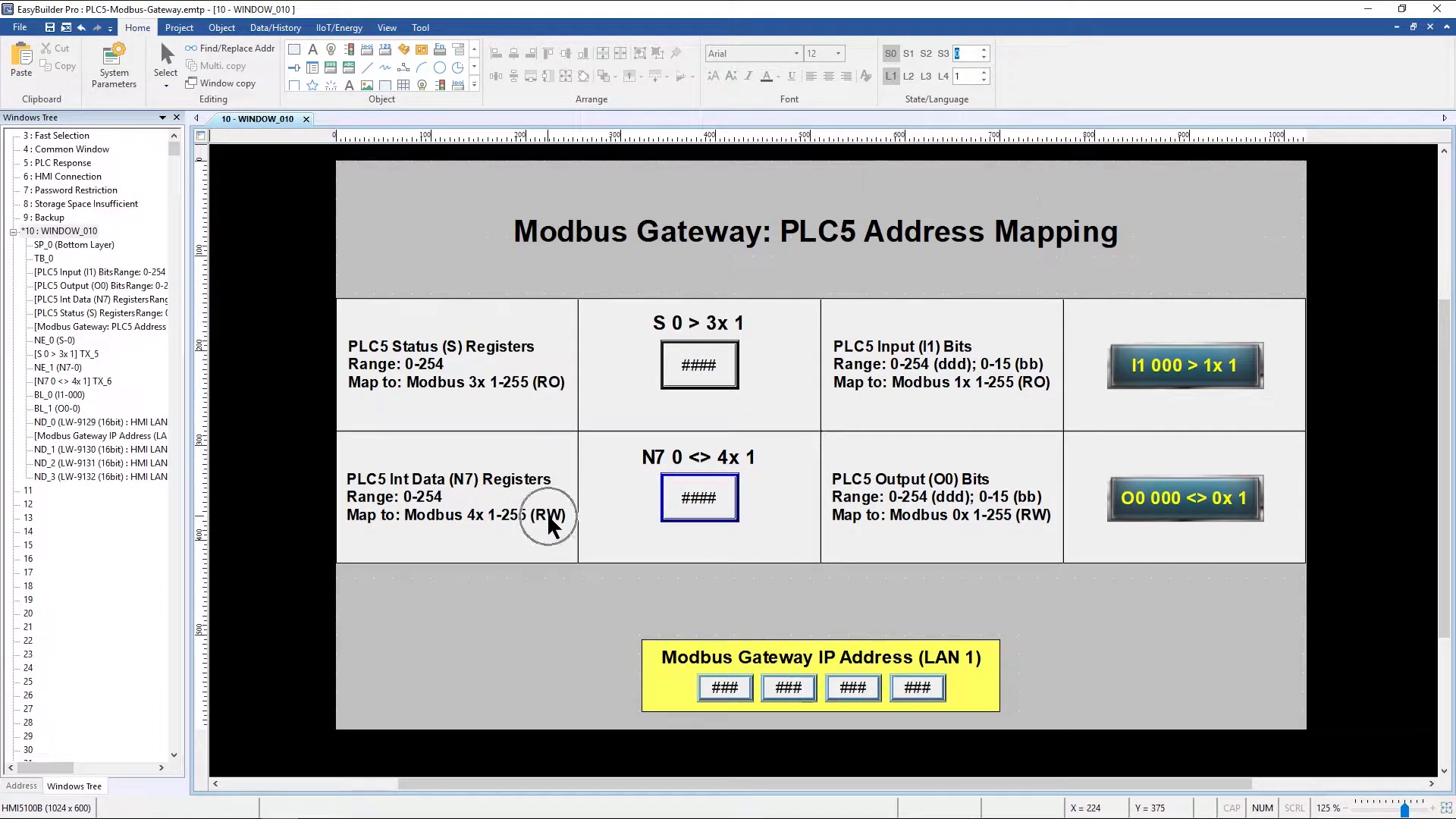
left_click(667, 461)
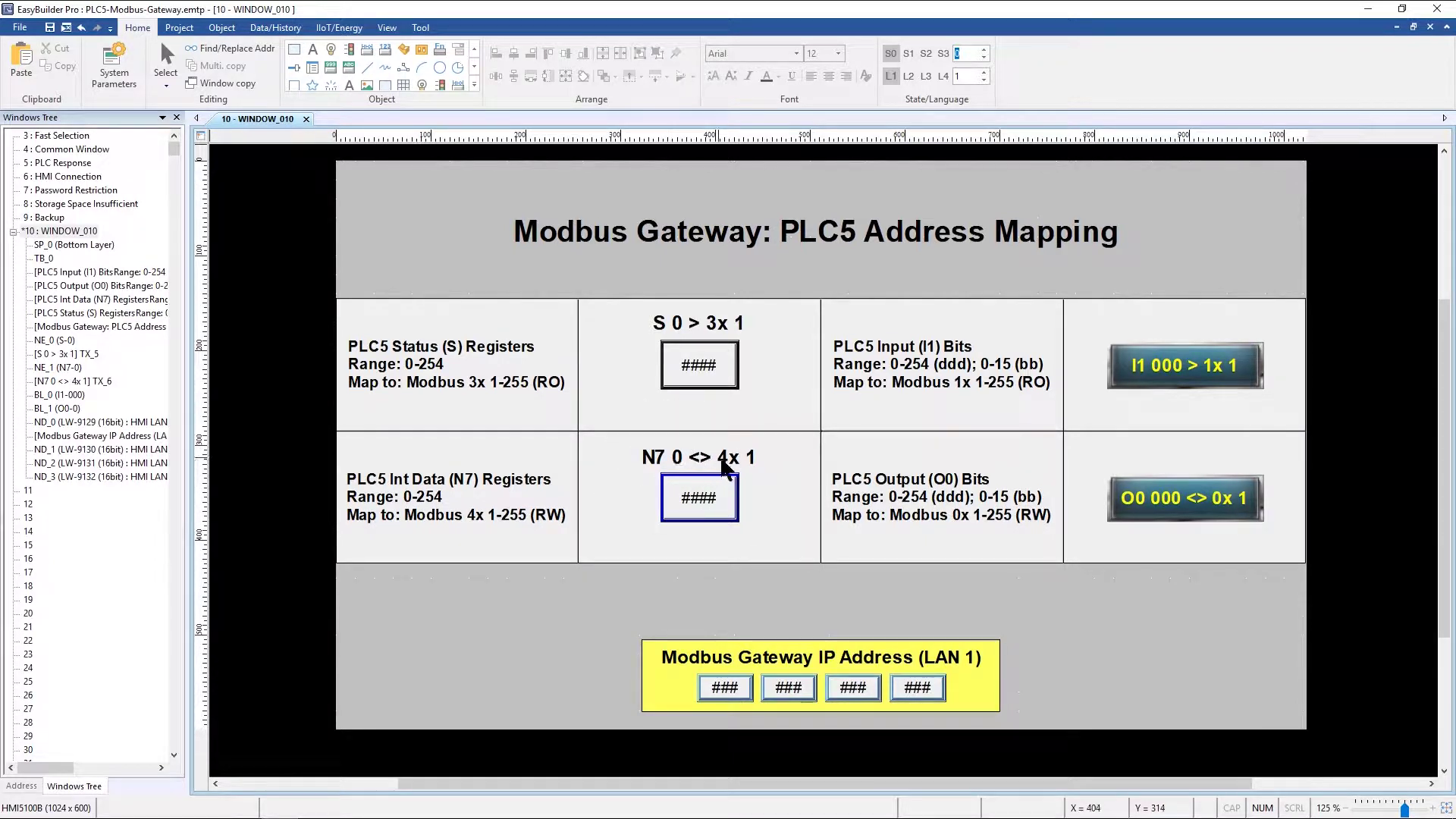
left_click(741, 461)
left_click(650, 464)
left_click(704, 505)
left_click(910, 345)
left_click(1037, 385)
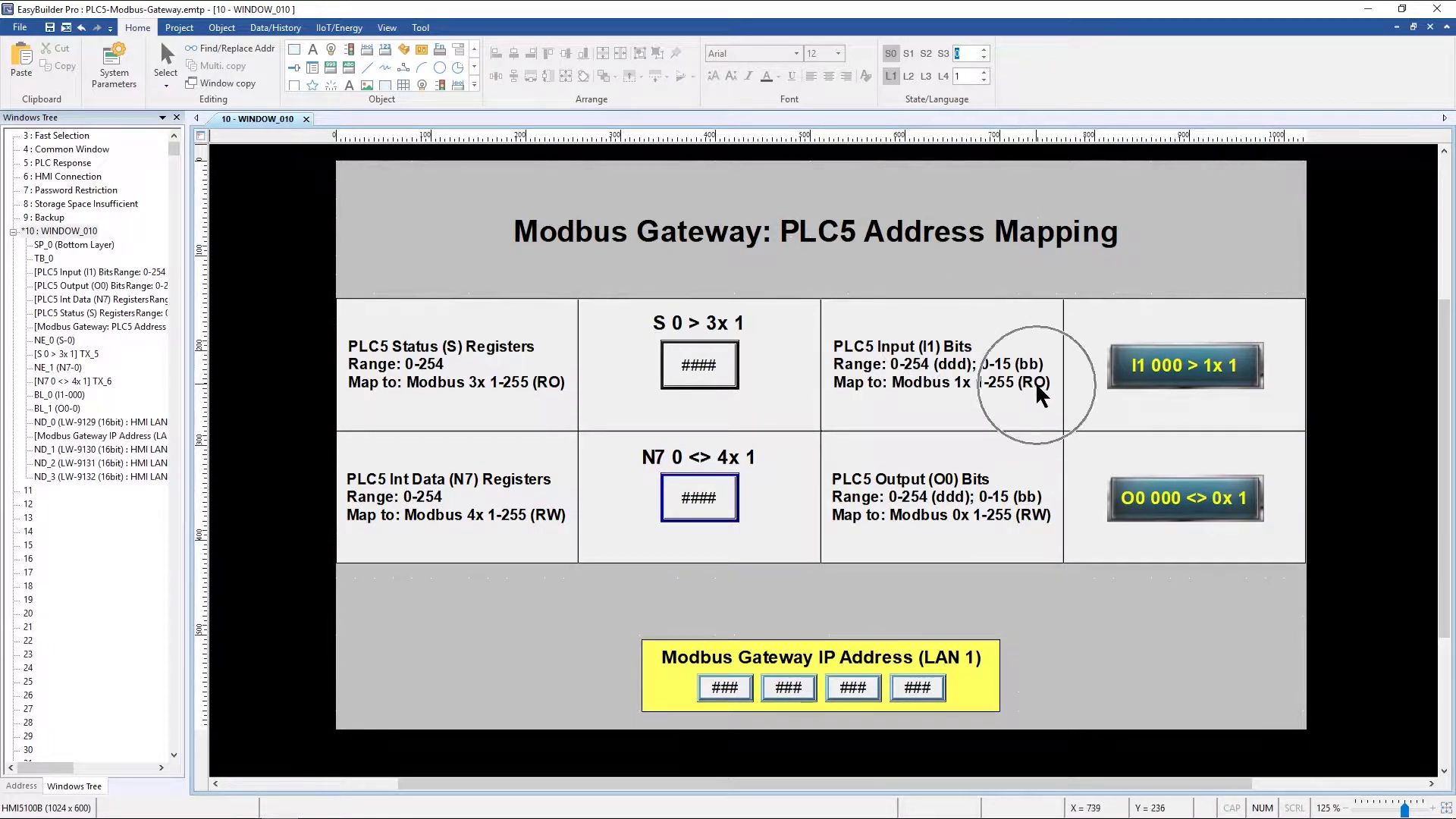
left_click(1179, 372)
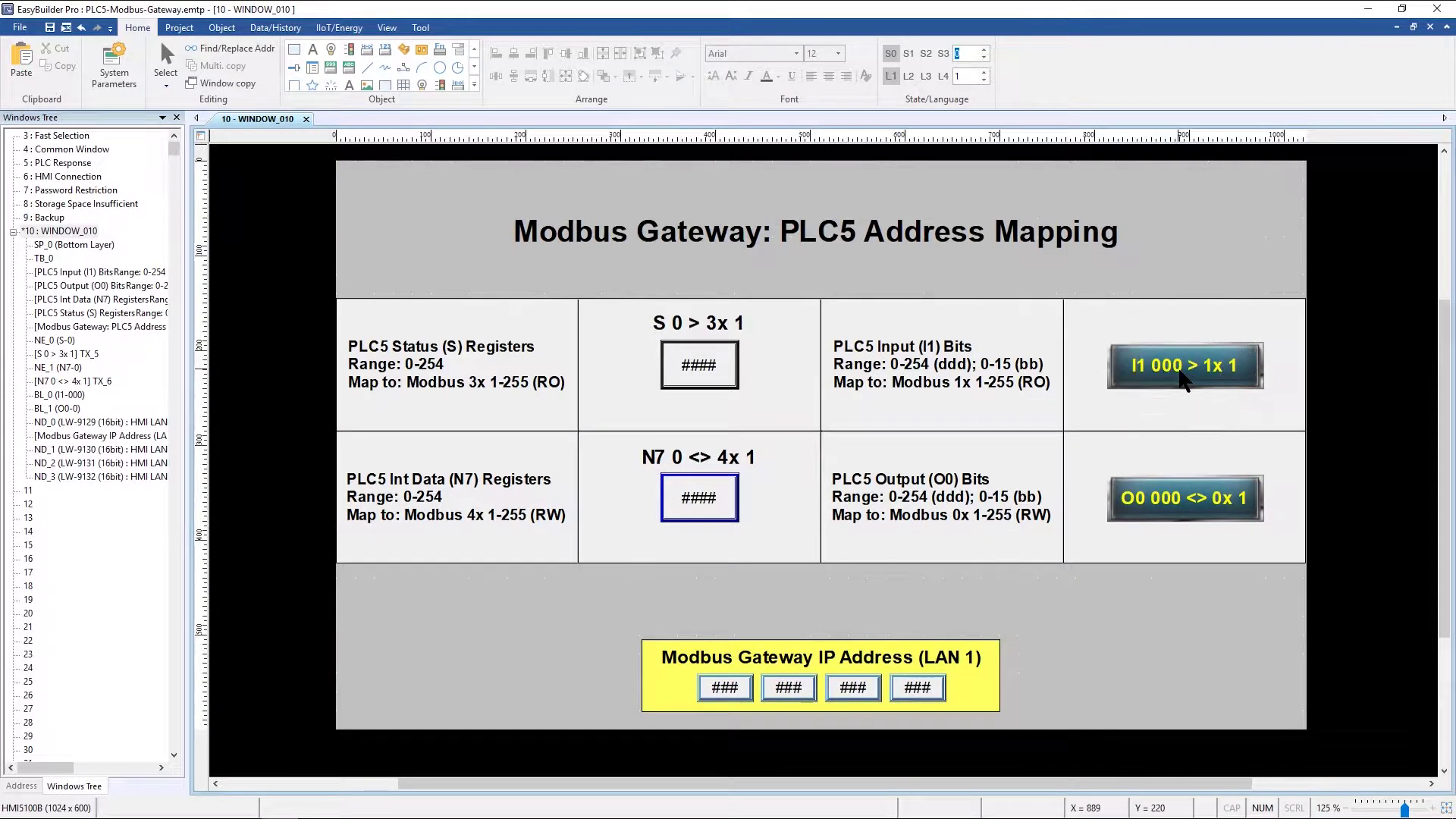
left_click(1214, 369)
left_click(949, 484)
left_click(1149, 507)
left_click(1227, 515)
left_click(1138, 510)
left_click(698, 673)
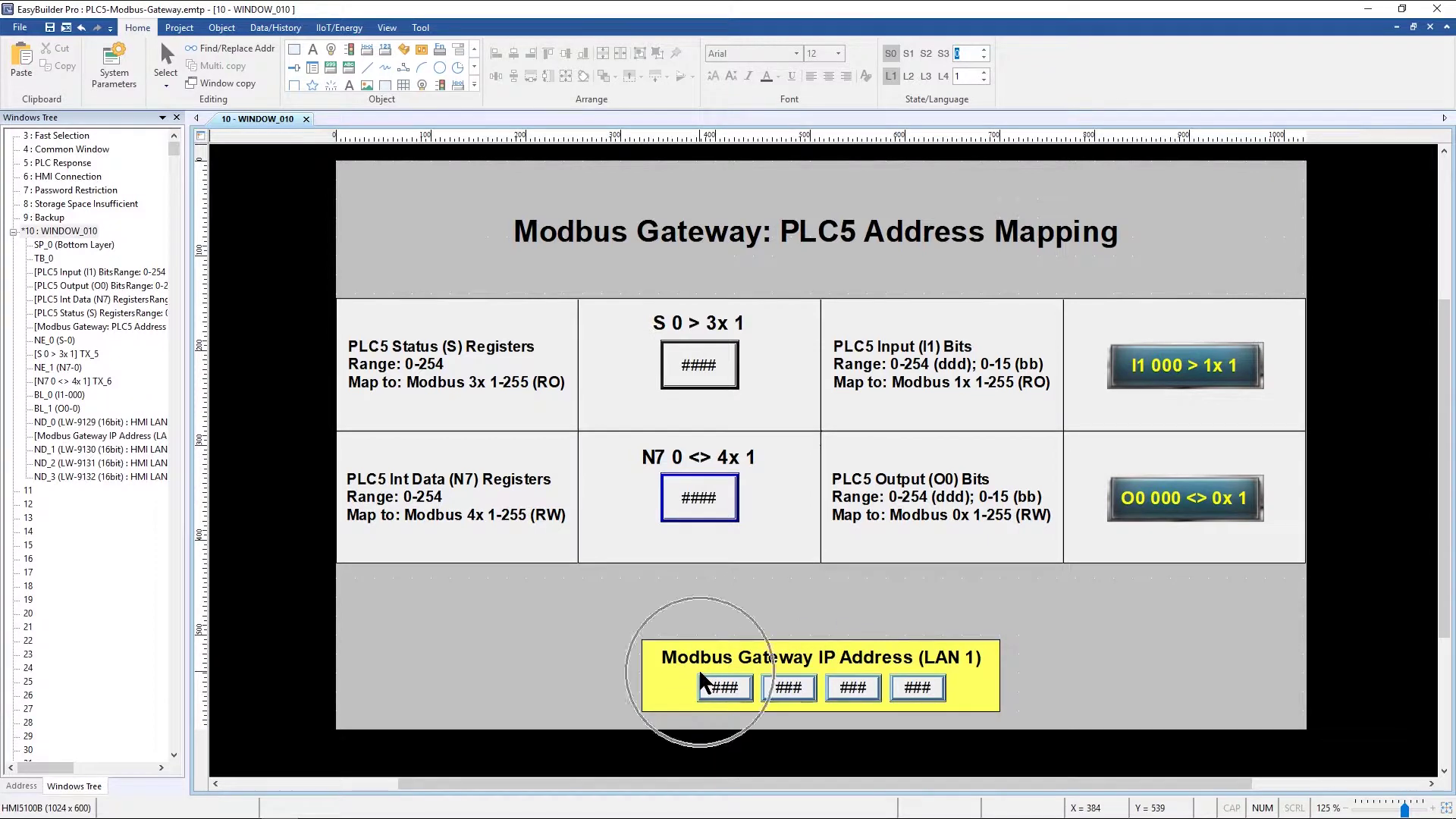
left_click(875, 662)
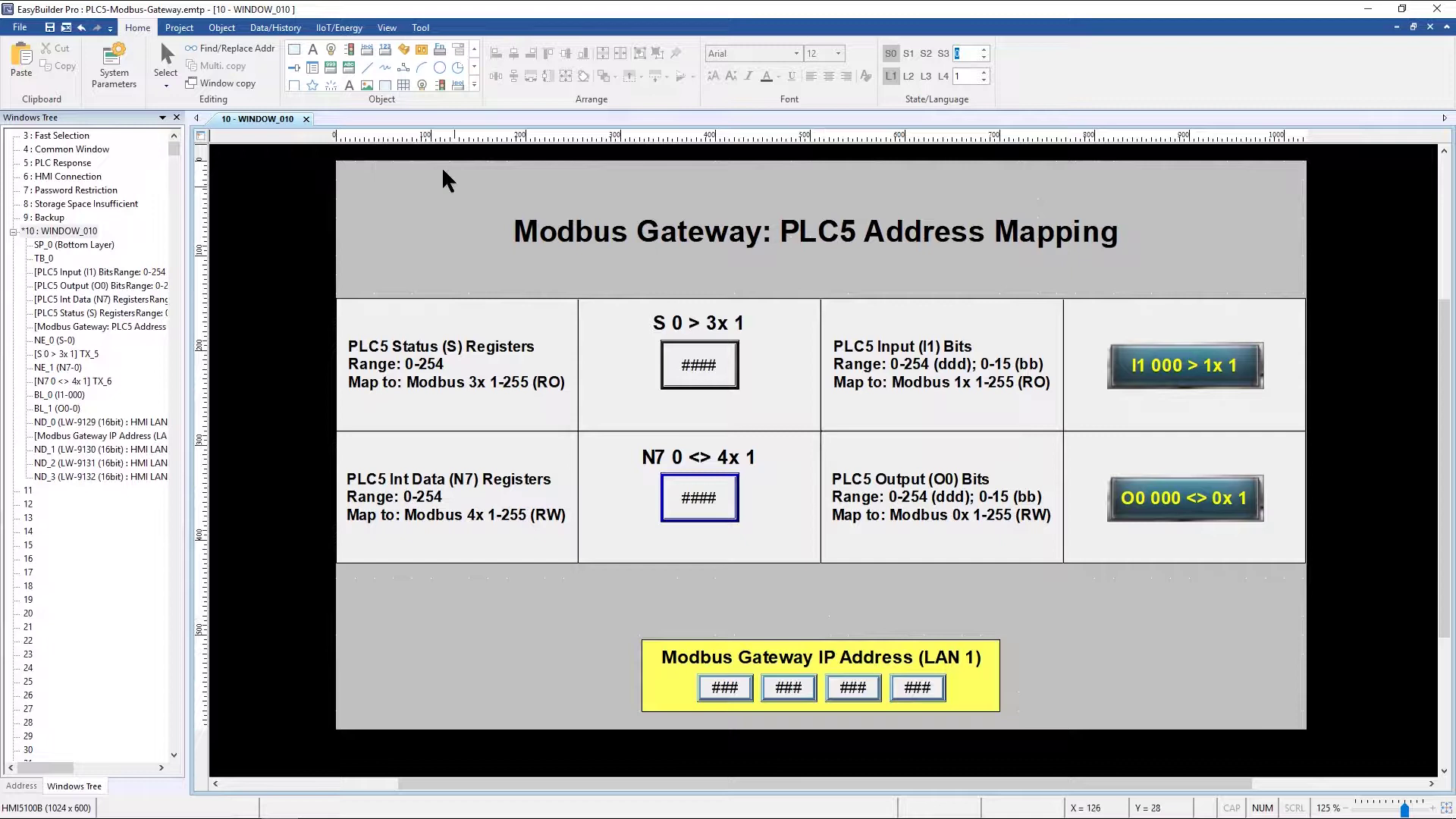
Run WINDOW_010 in offline simulation, showing 0 in both register fields and IP 192.168.254.189
left_click(179, 28)
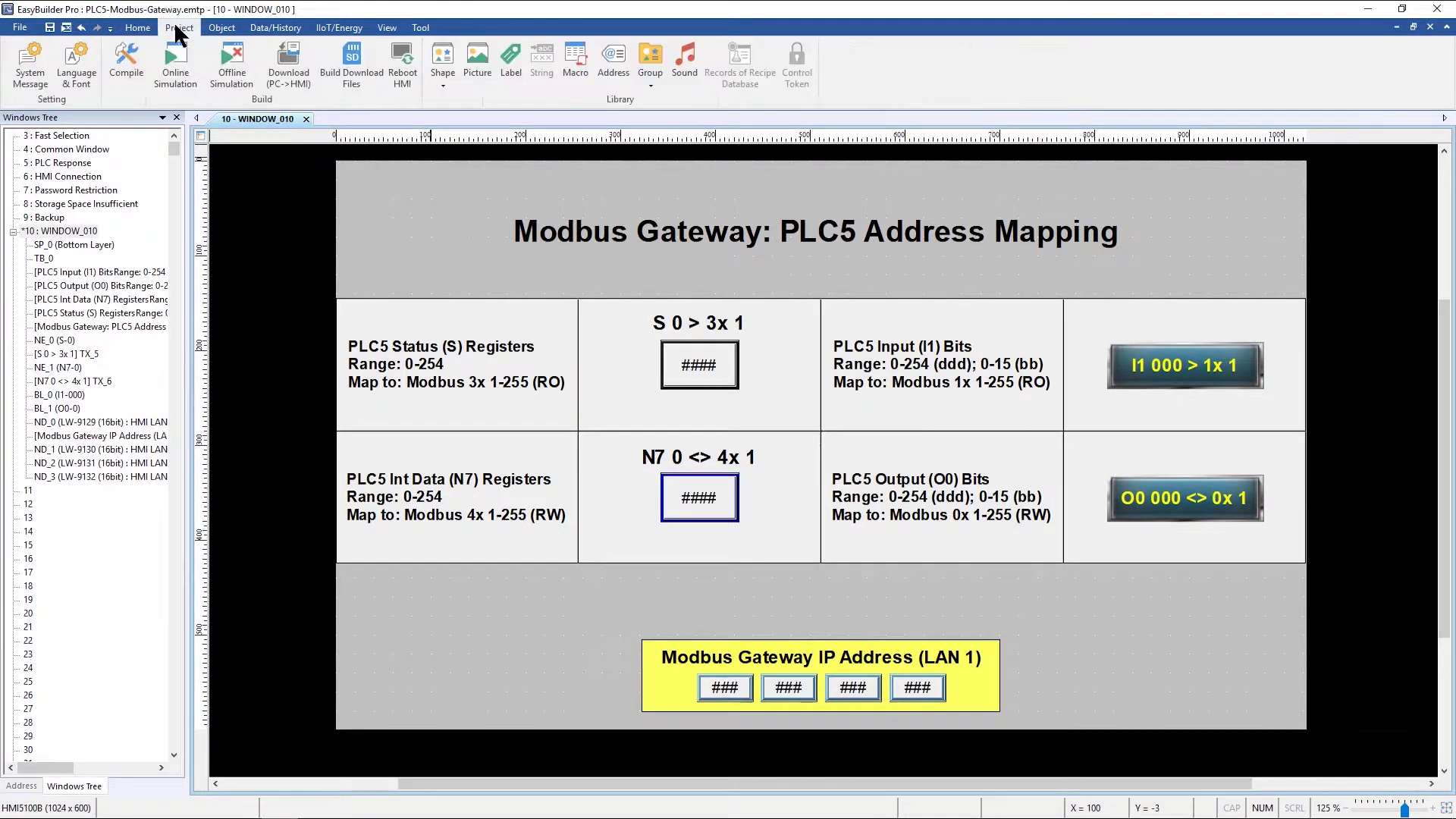
left_click(233, 60)
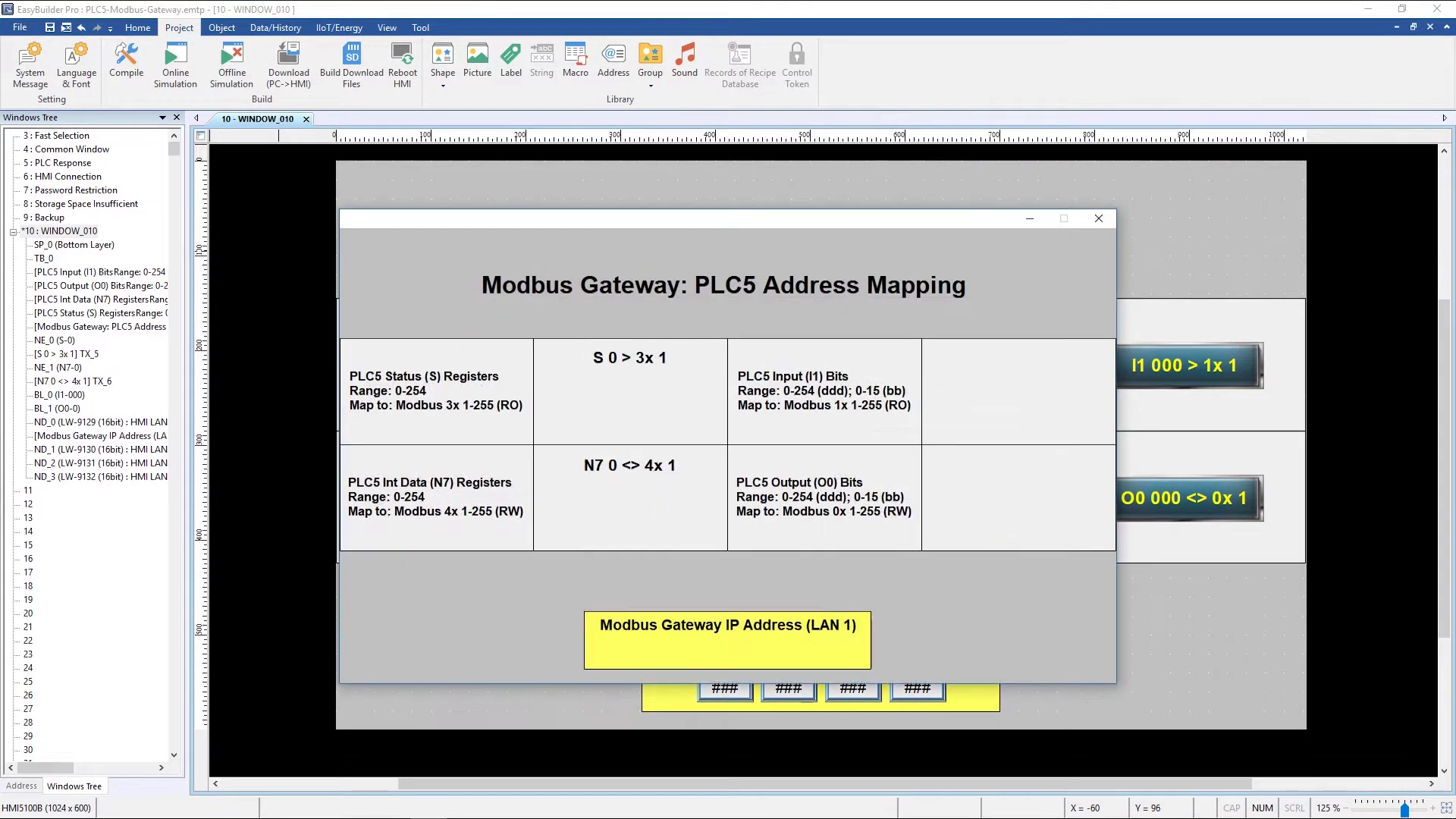
left_click_drag(456, 213, 472, 175)
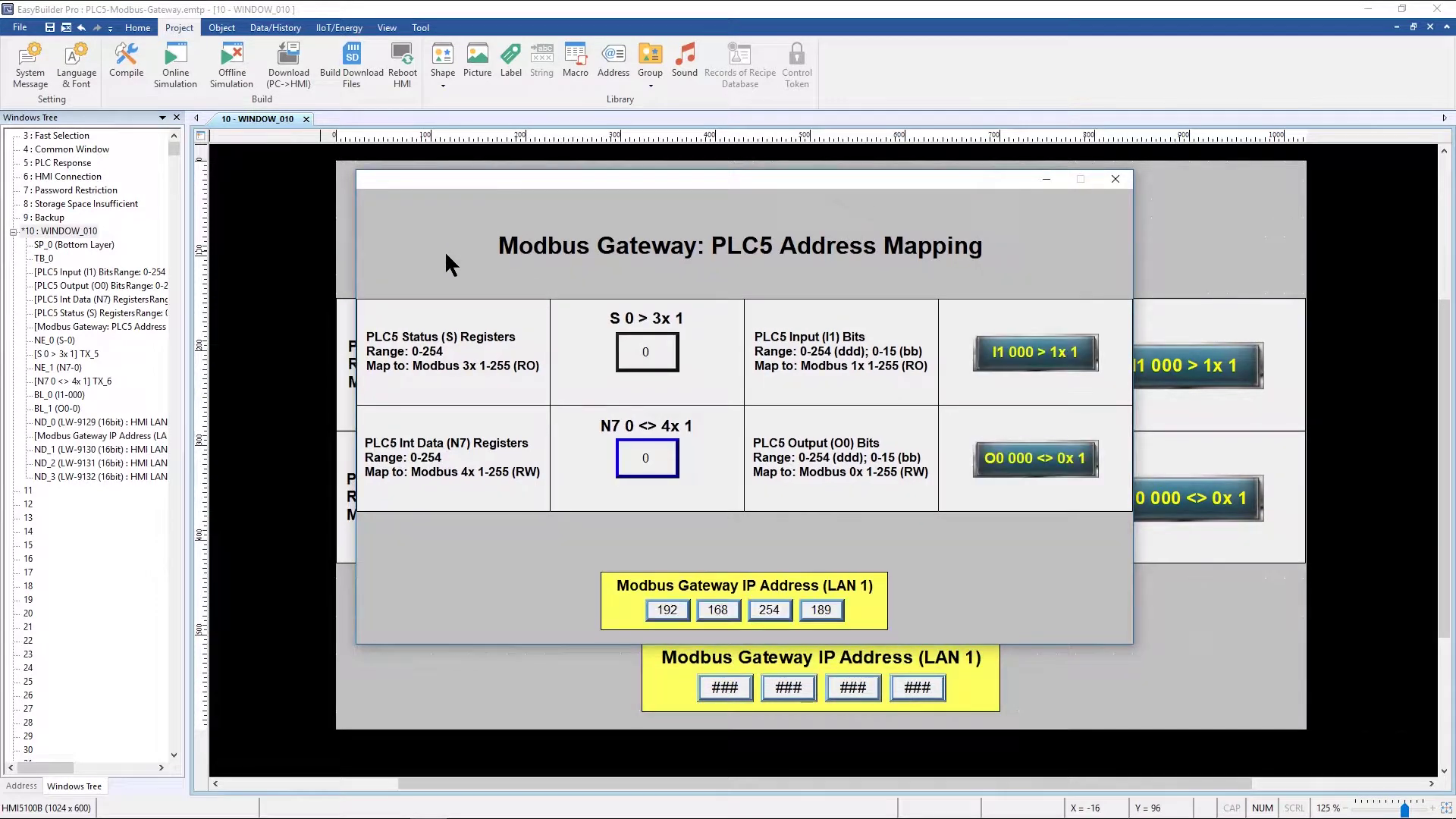
left_click(652, 347)
left_click(1025, 352)
left_click(717, 610)
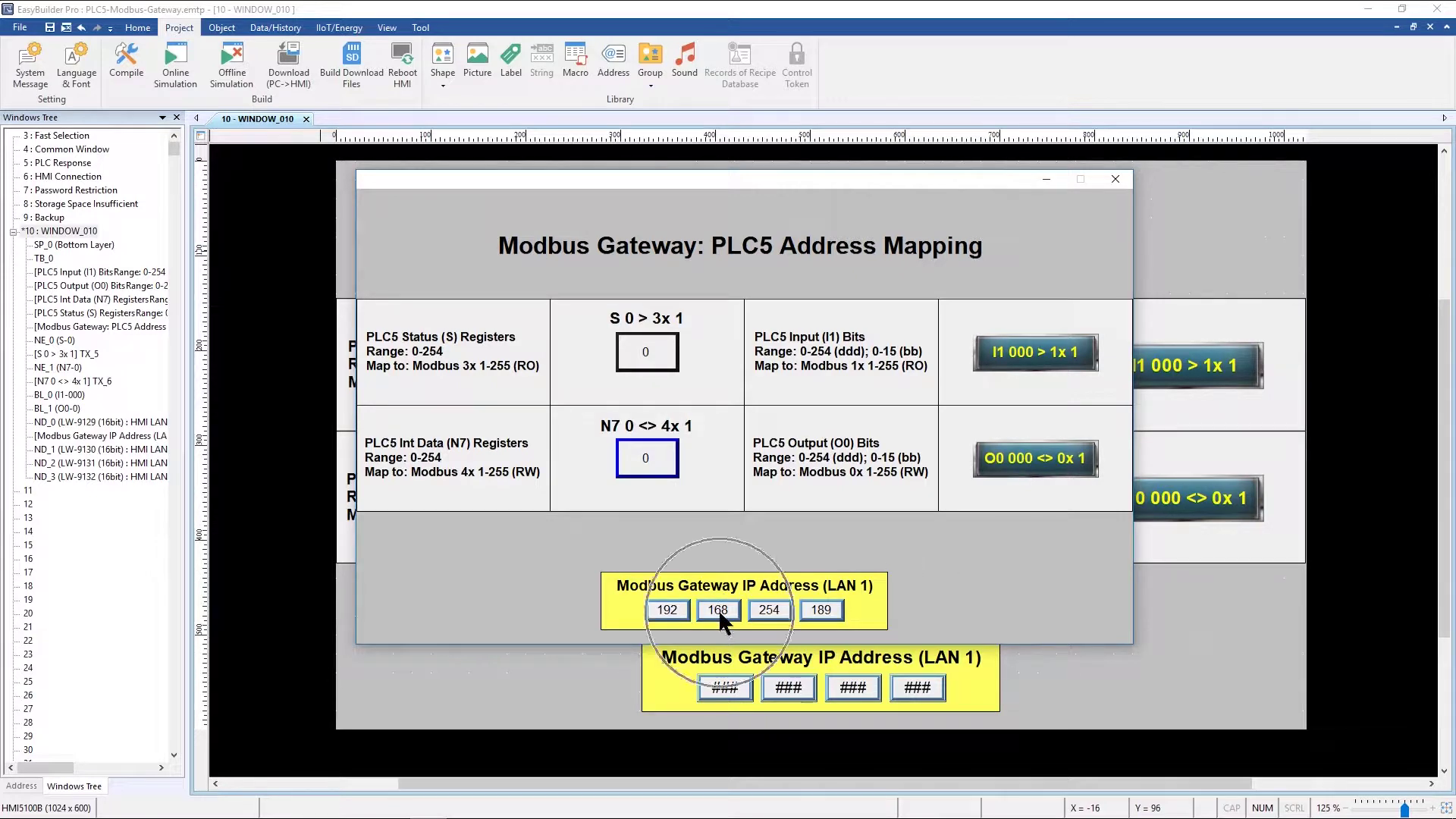